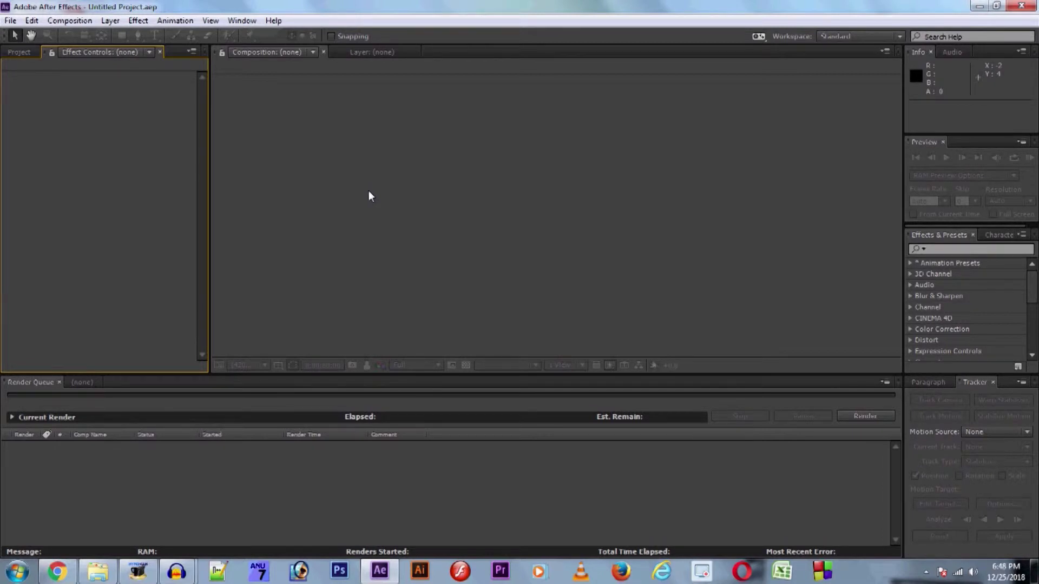
# - Create a new composition, keeping the HDTV 1080 29.97 preset, Square Pixels and Full resolution
pyautogui.hotkey('ctrl', 'n')
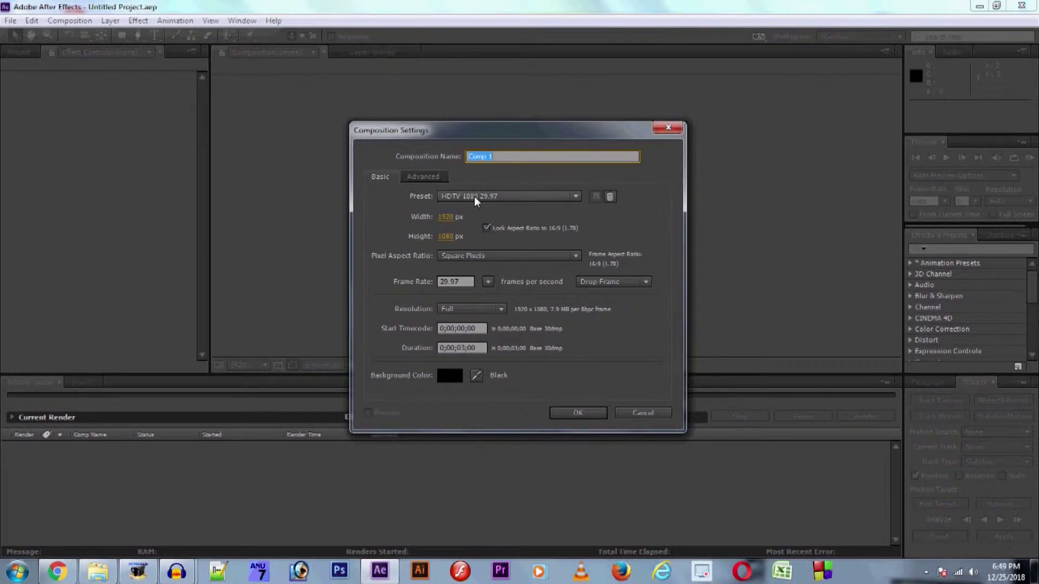
pyautogui.click(474, 196)
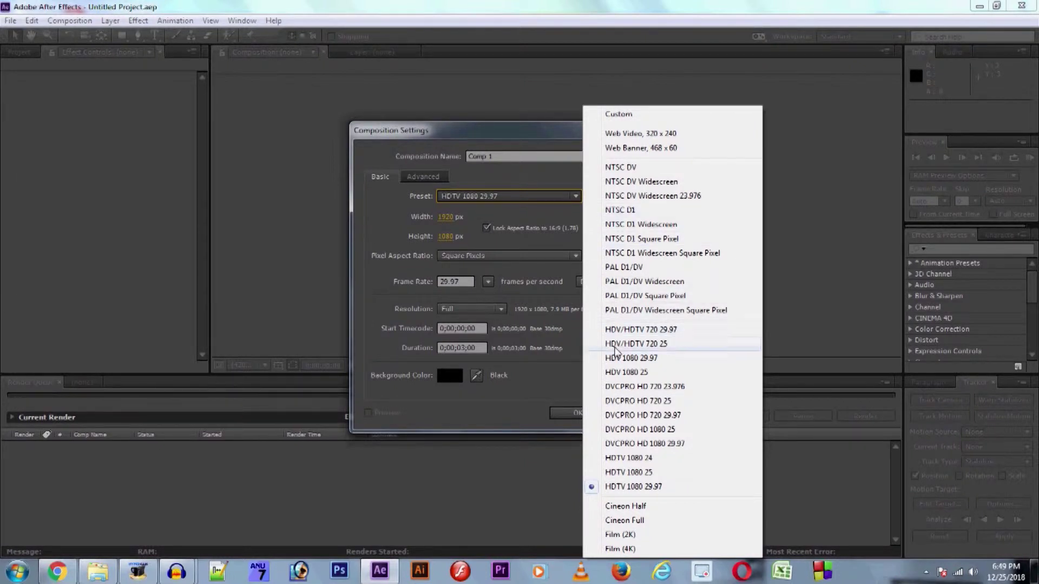
pyautogui.click(628, 487)
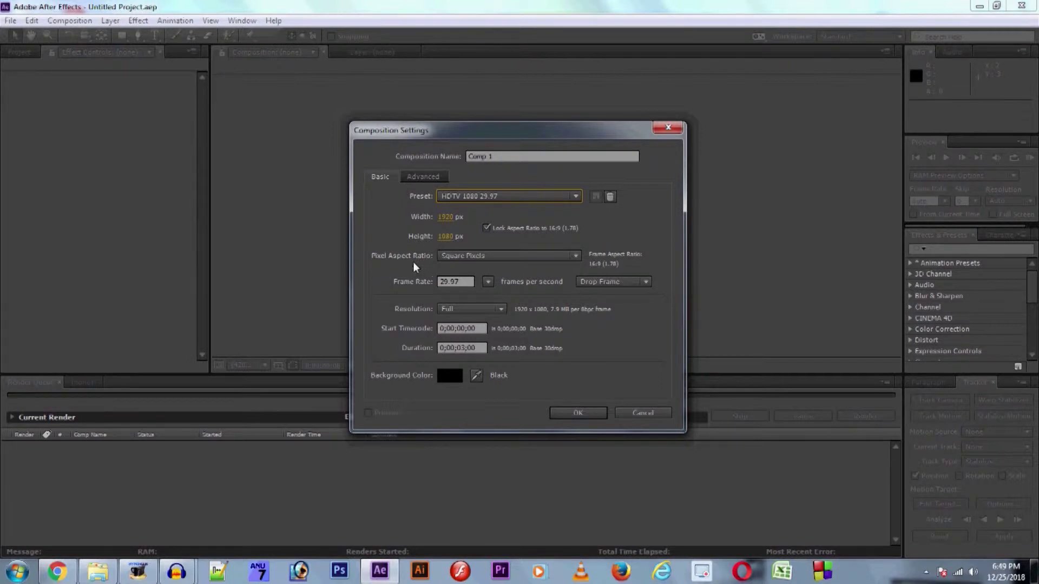
pyautogui.click(464, 259)
pyautogui.click(469, 273)
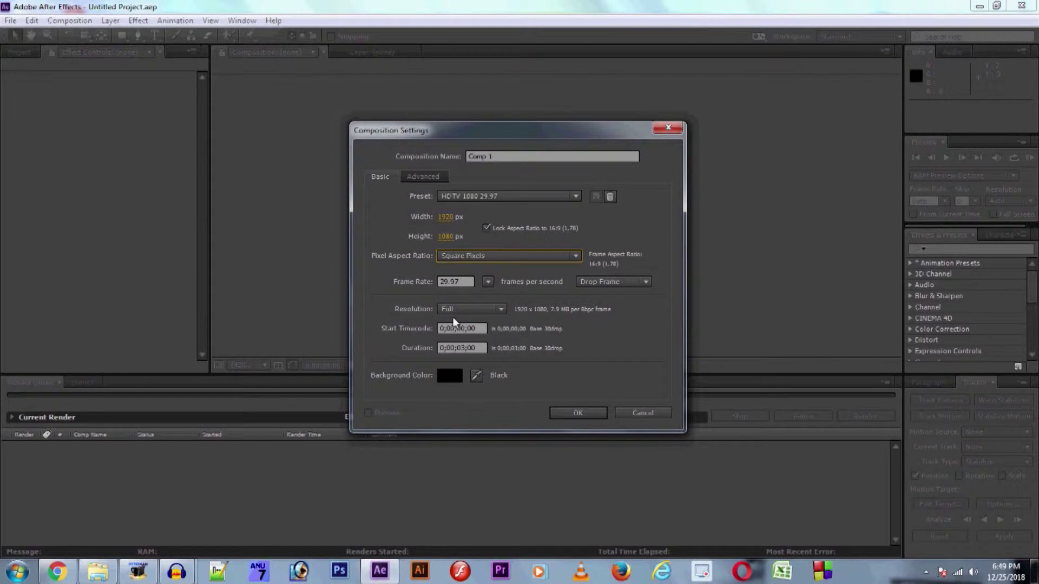
pyautogui.click(457, 311)
pyautogui.click(454, 325)
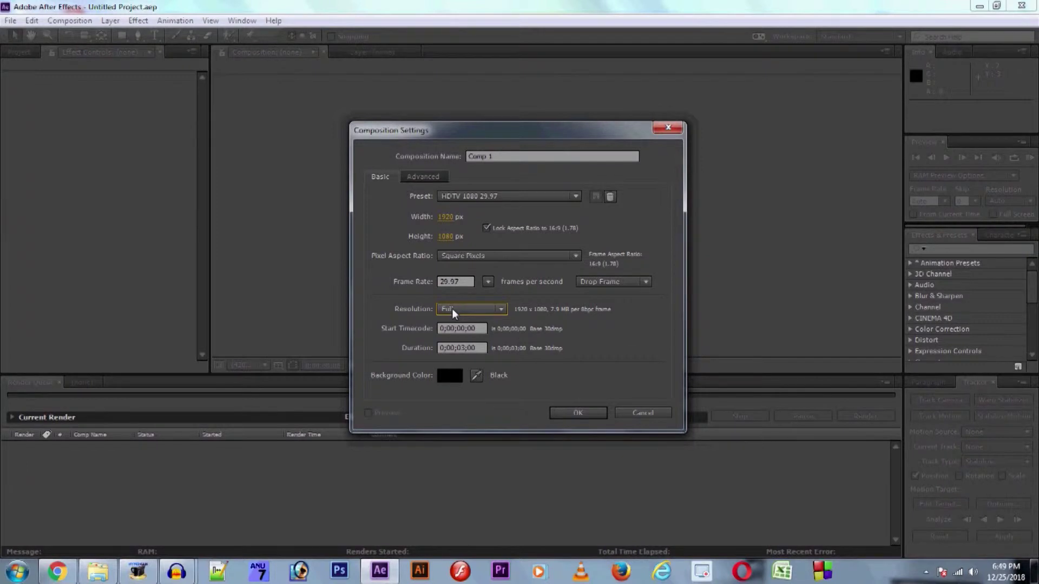
pyautogui.click(453, 309)
# - Set the composition duration to 0;00;30;00, keeping Full resolution
pyautogui.click(456, 324)
pyautogui.click(453, 350)
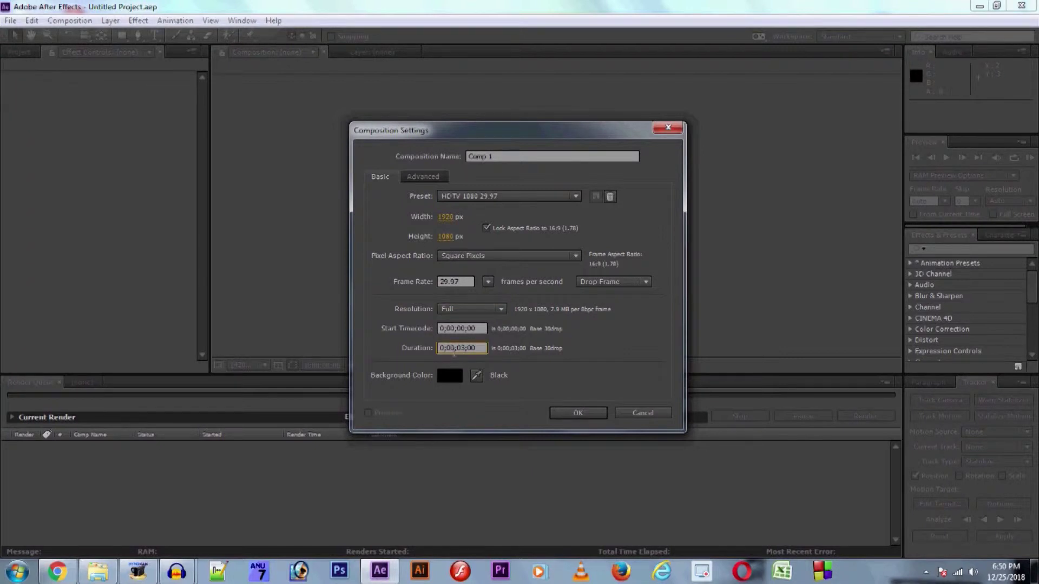
pyautogui.doubleClick(461, 348)
pyautogui.press('BackSpace')
# - Confirm Comp 1, show it in the Project panel, and minimize After Effects
pyautogui.click(572, 414)
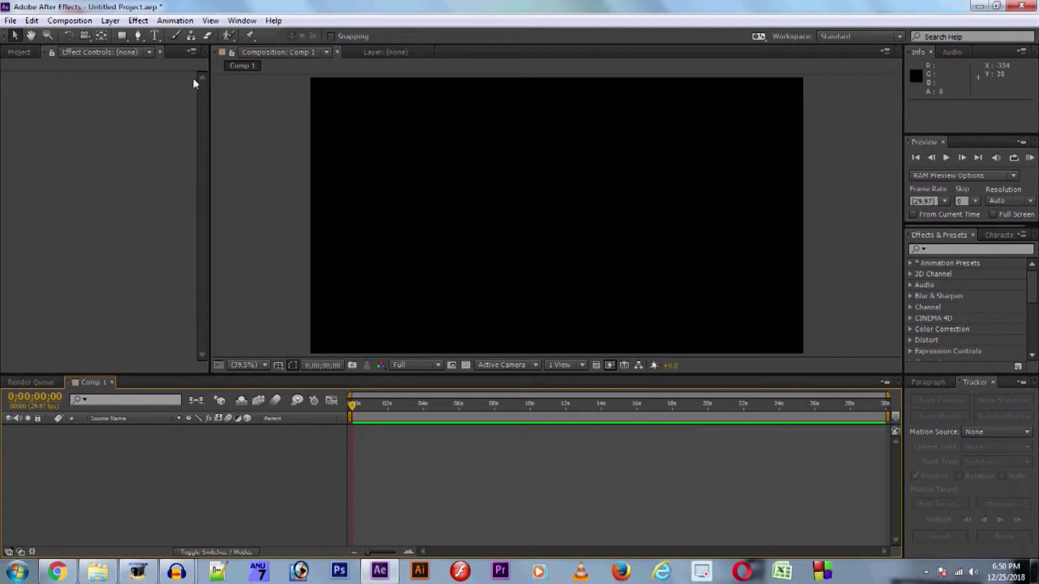
pyautogui.click(20, 52)
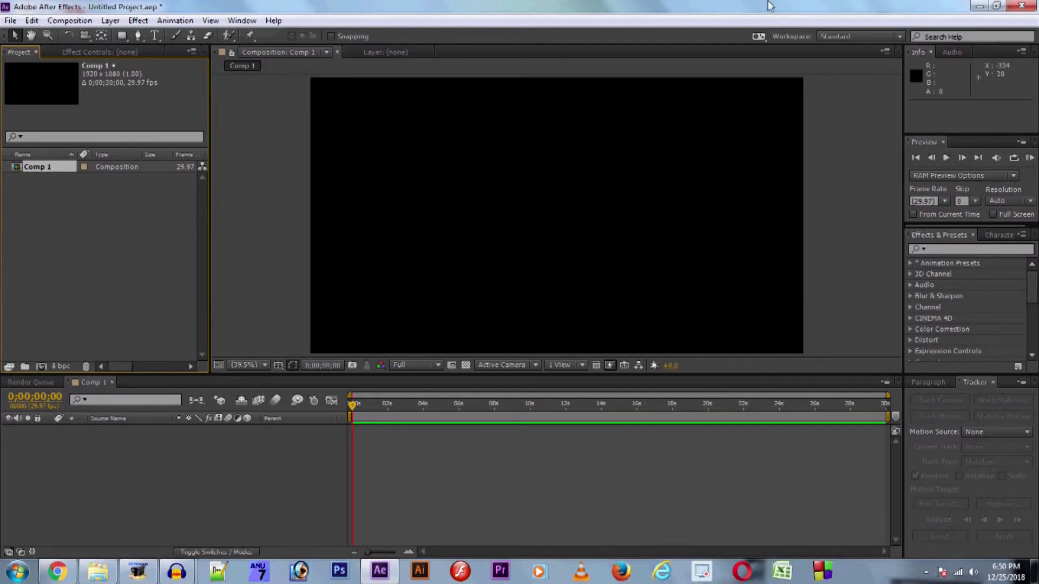
pyautogui.click(979, 10)
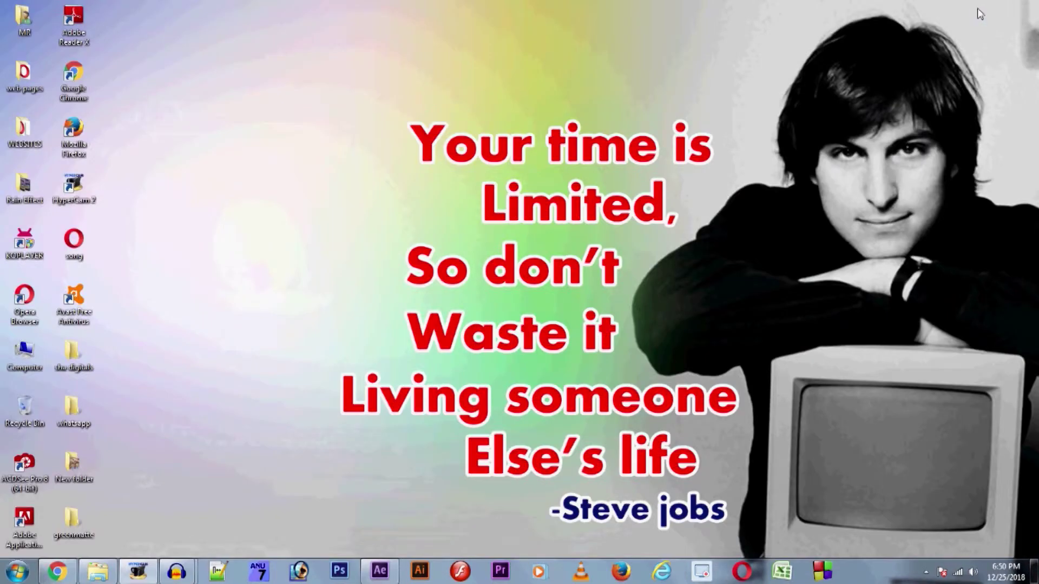
# - Drag bg01 and the Zombie Road greenscreen footage from the greenmatte folder into the Project panel
pyautogui.doubleClick(75, 517)
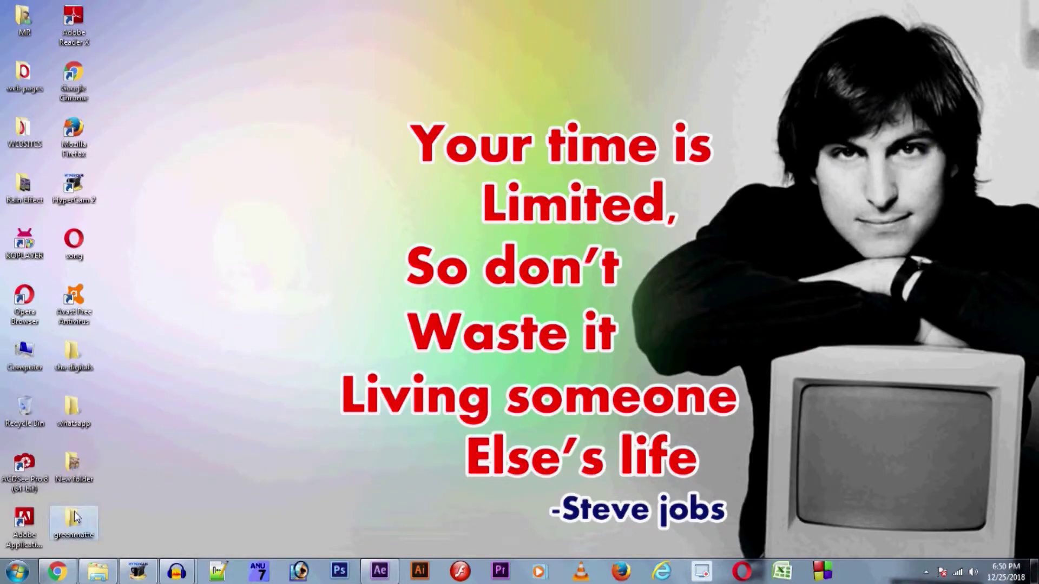
pyautogui.click(334, 7)
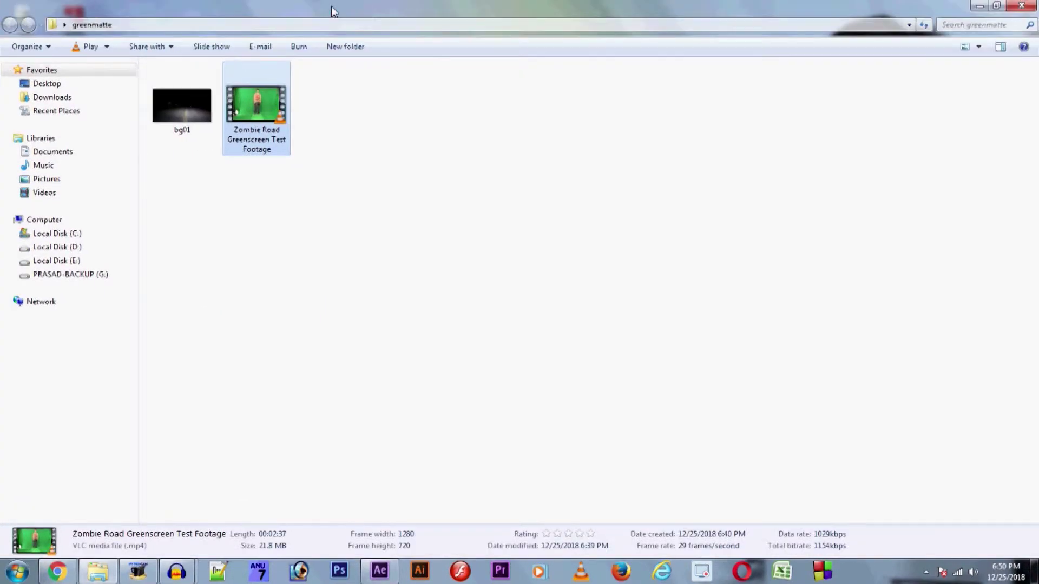
pyautogui.click(187, 125)
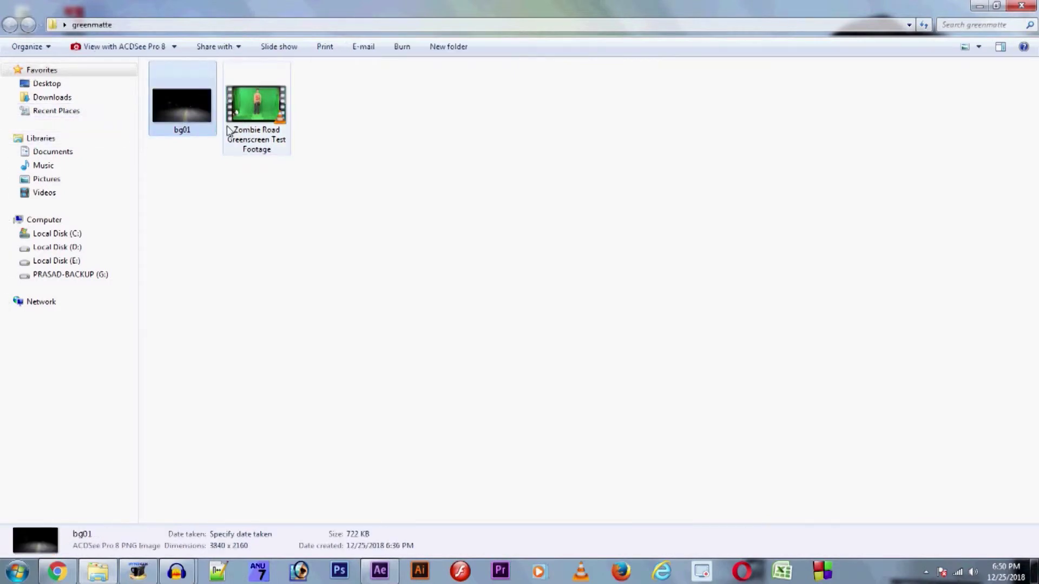
pyautogui.click(255, 115)
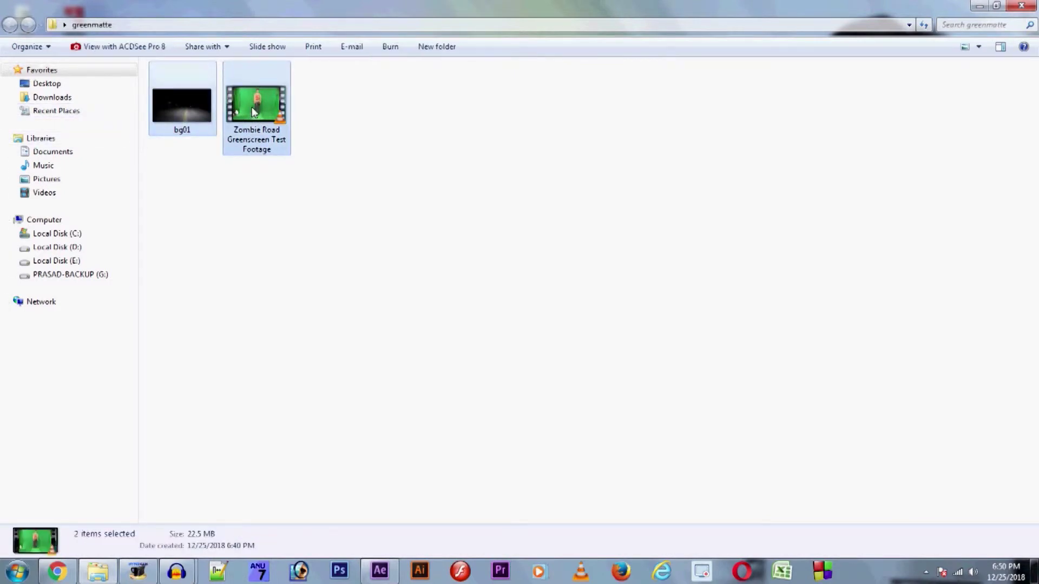
pyautogui.moveTo(254, 115); pyautogui.dragTo(296, 204)
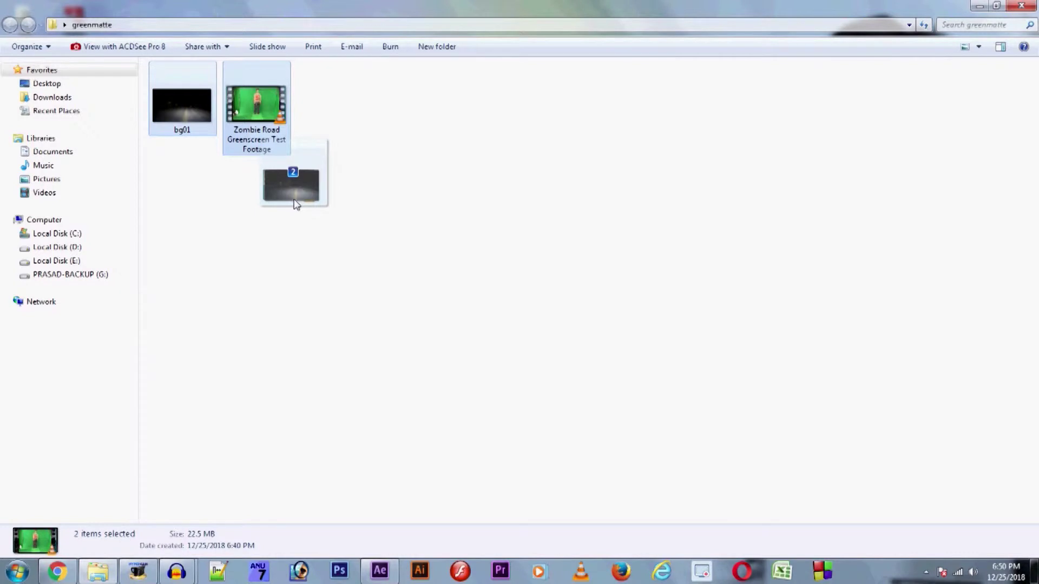
pyautogui.moveTo(296, 204); pyautogui.dragTo(379, 575)
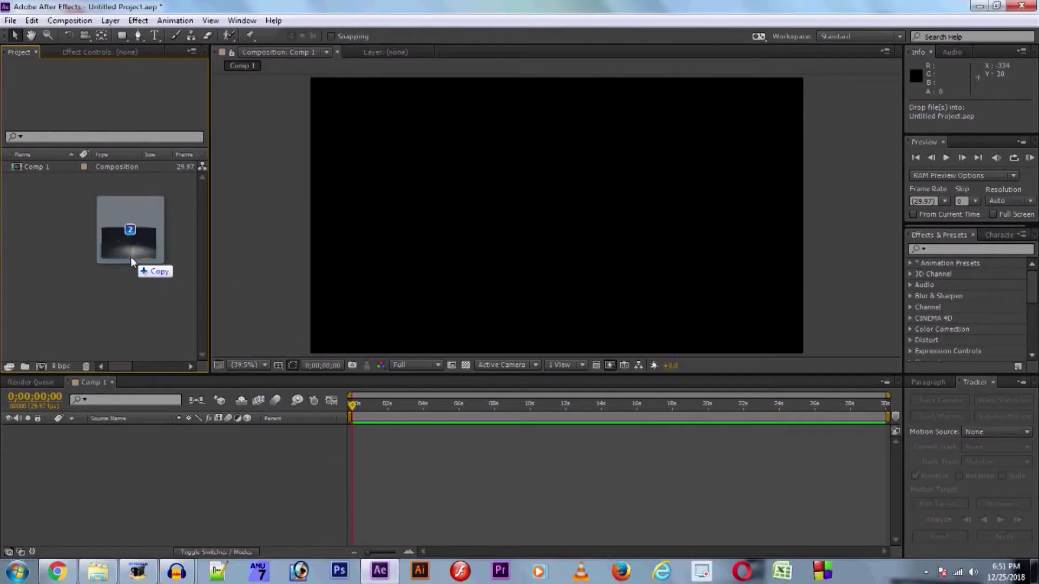
pyautogui.moveTo(378, 575); pyautogui.dragTo(130, 257)
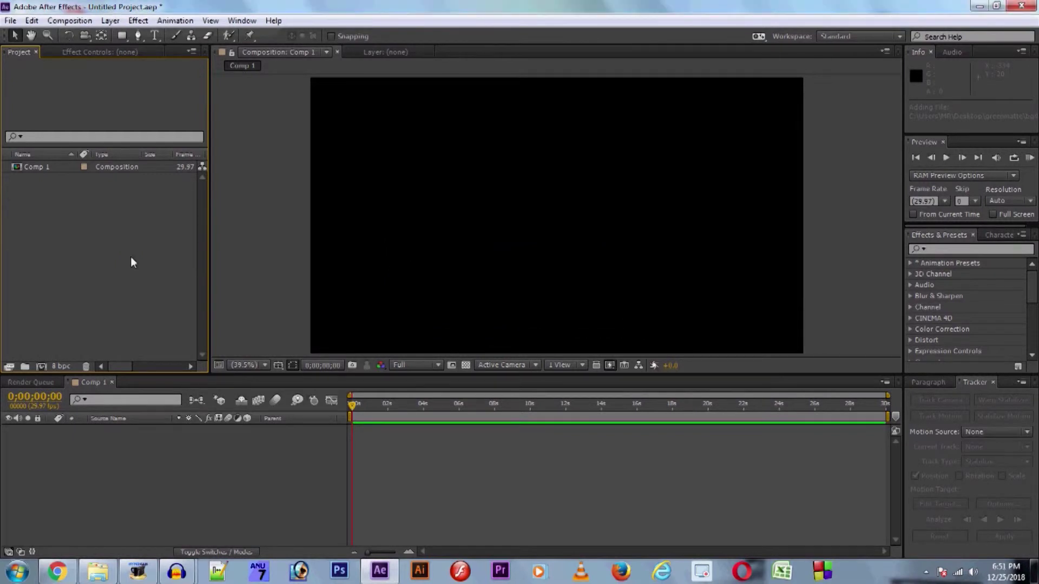
# - Add bg01.png and the zombie greenscreen clip from the Project panel to Comp 1's timeline
pyautogui.click(46, 214)
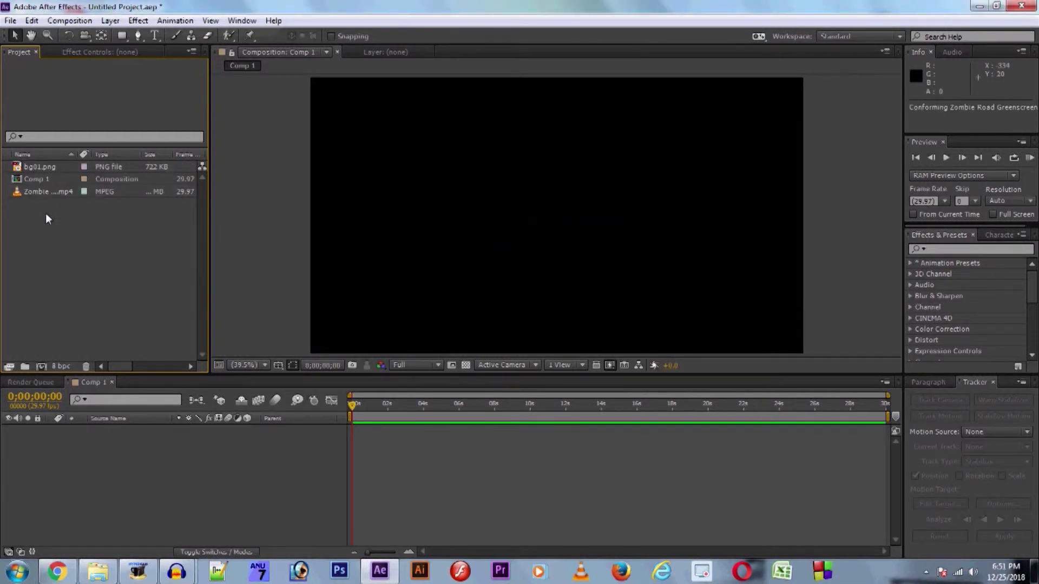
pyautogui.click(46, 168)
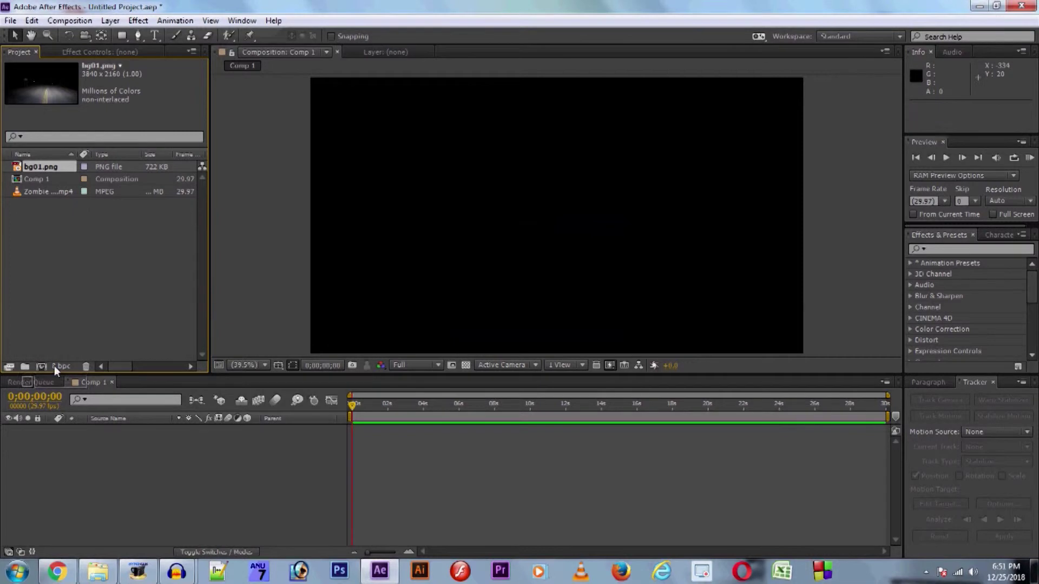
pyautogui.moveTo(44, 169); pyautogui.dragTo(67, 437)
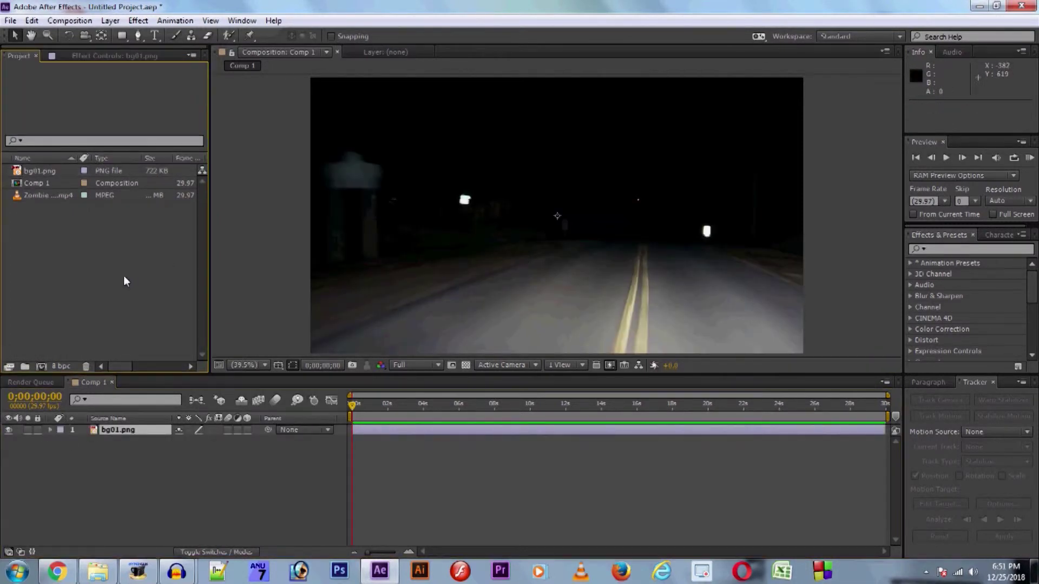
pyautogui.click(119, 431)
pyautogui.click(43, 183)
pyautogui.moveTo(41, 196); pyautogui.dragTo(84, 447)
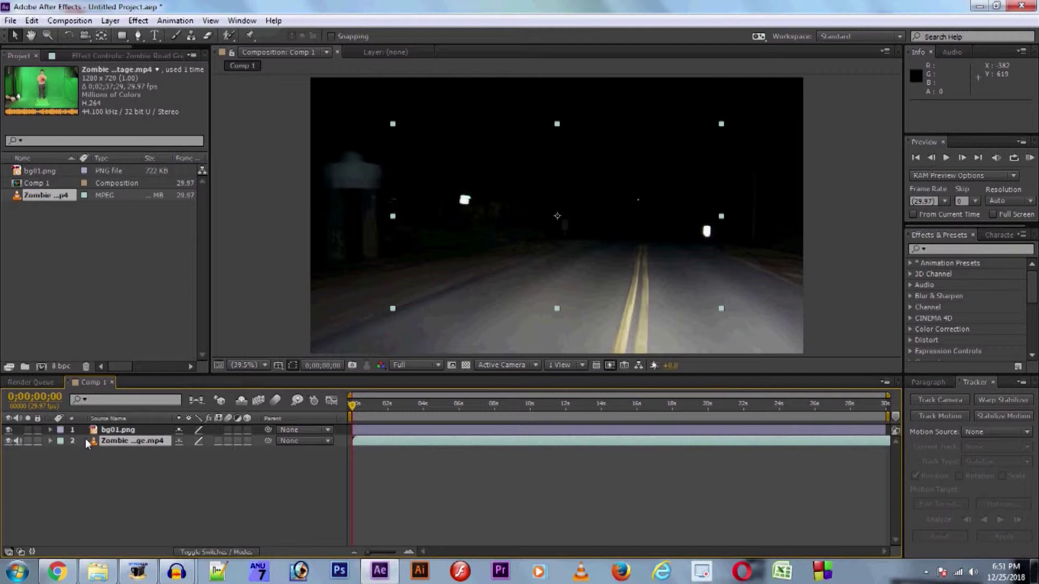
# - Move the zombie layer above bg01.png and set the current time to 0;00;20;12
pyautogui.hotkey('ctrl', 'shift', ']')
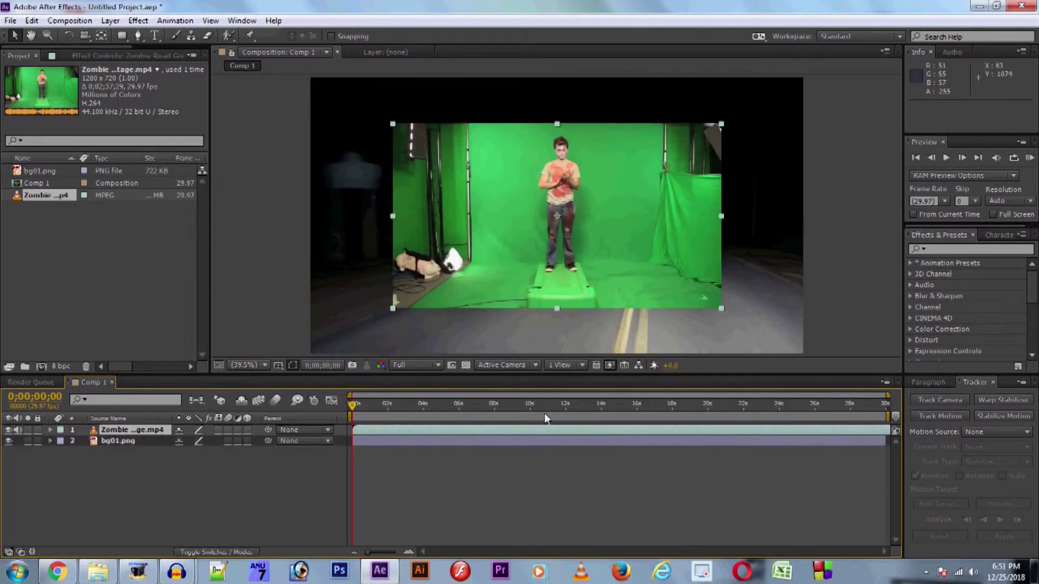
pyautogui.click(545, 414)
pyautogui.click(611, 406)
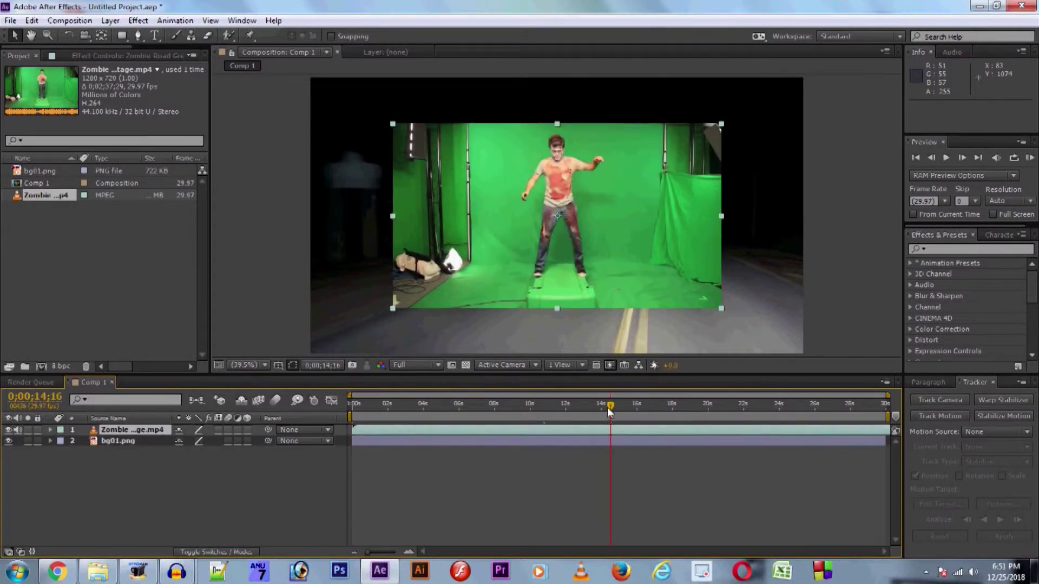
pyautogui.click(521, 408)
pyautogui.click(586, 406)
pyautogui.click(639, 408)
pyautogui.click(765, 408)
pyautogui.click(716, 409)
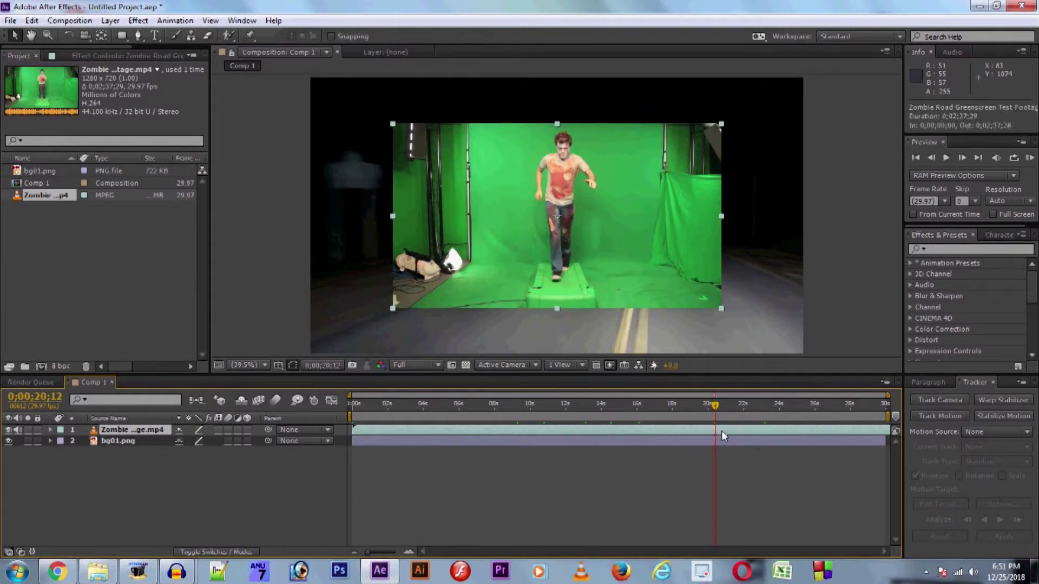
# - Split the zombie layer at 0;00;20;12 and delete the earlier part
pyautogui.hotkey('ctrl', 'shift', 'd')
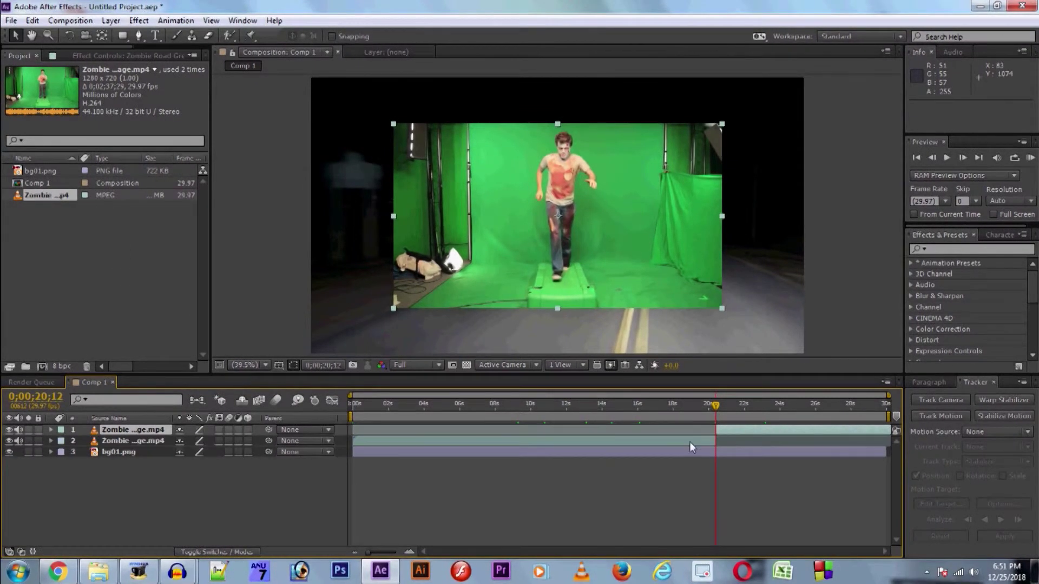
pyautogui.click(690, 440)
pyautogui.press('Delete')
# - Slide the zombie clip to 0;00, end the work area at 0;00;03;10, and trim the comp to it
pyautogui.moveTo(729, 432); pyautogui.dragTo(366, 434)
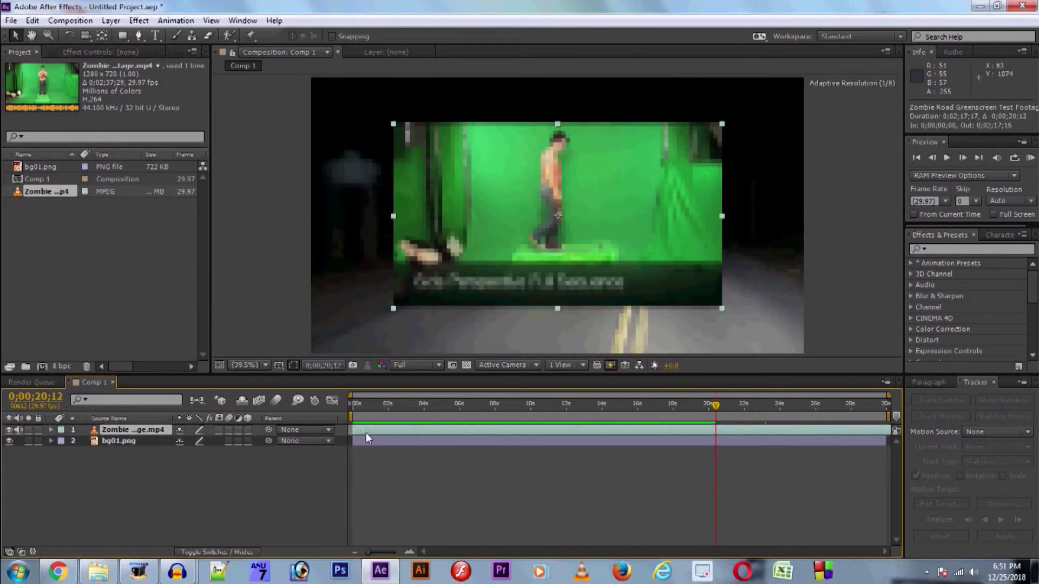
pyautogui.moveTo(356, 402)
pyautogui.mouseDown()
pyautogui.moveTo(429, 414)
pyautogui.moveTo(411, 414)
pyautogui.mouseUp()
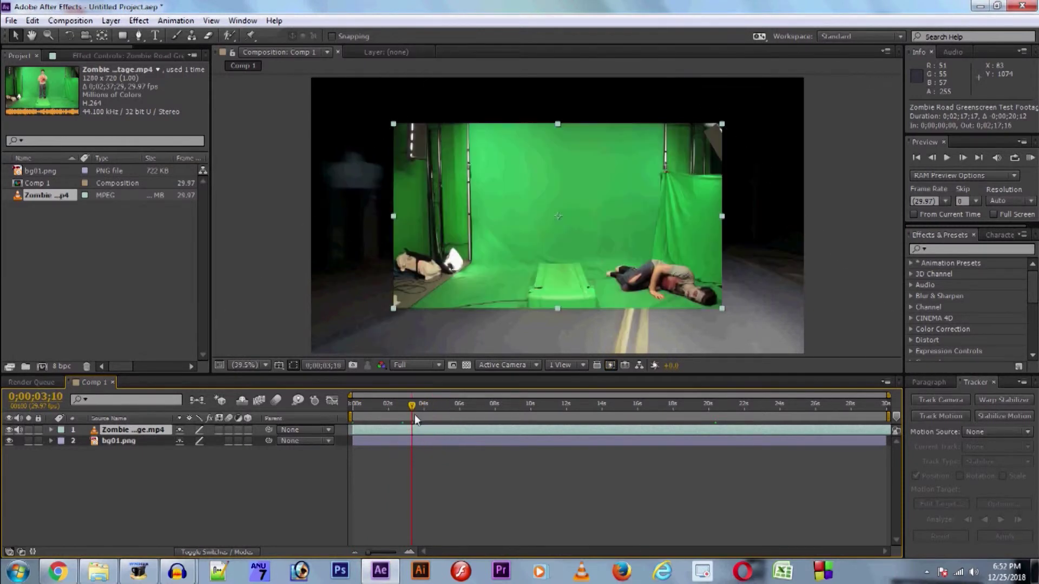
pyautogui.moveTo(888, 418); pyautogui.dragTo(415, 416)
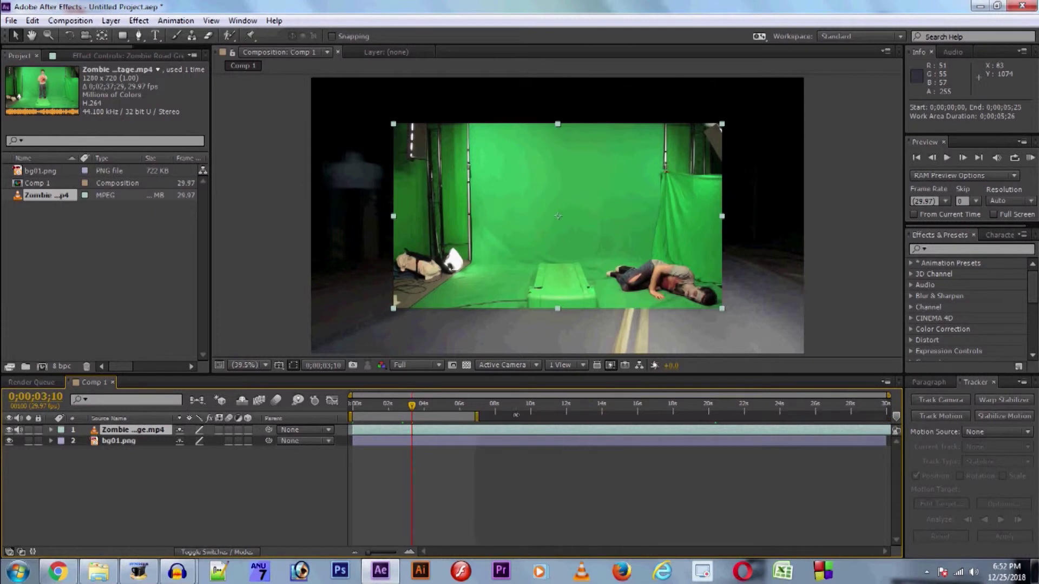
pyautogui.rightClick(390, 417)
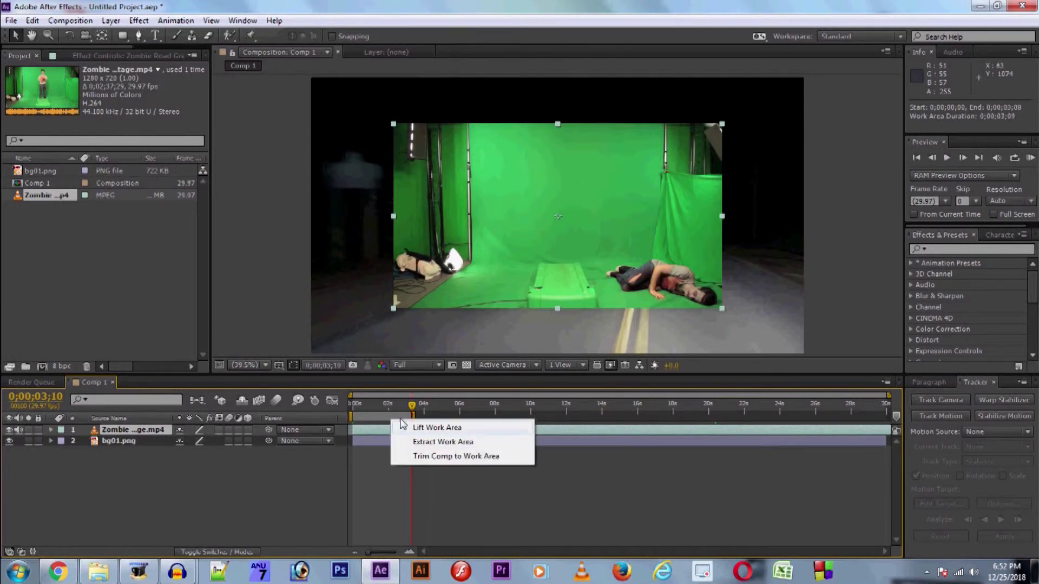
pyautogui.click(424, 456)
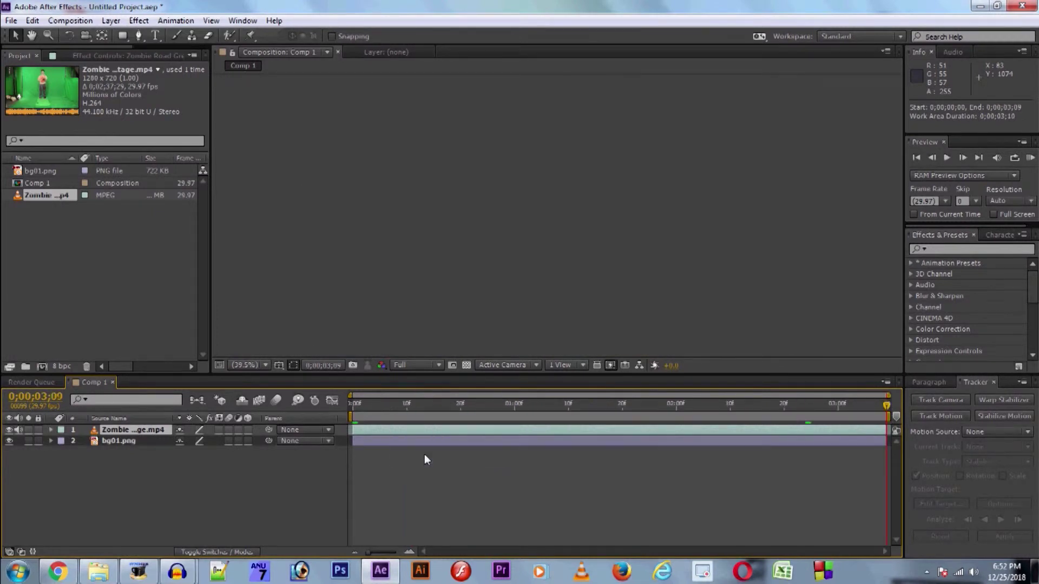
pyautogui.click(472, 405)
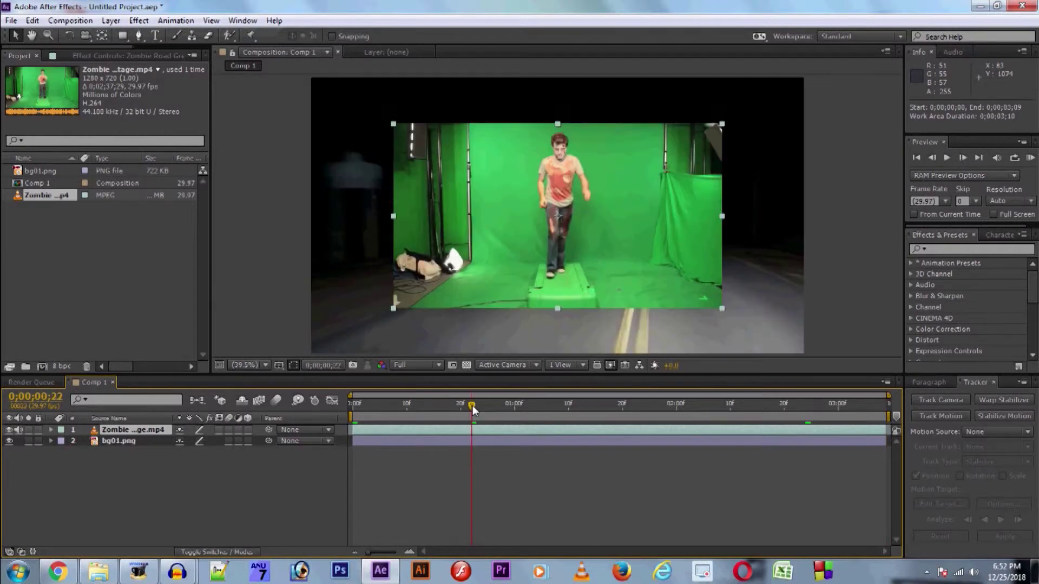
pyautogui.click(50, 431)
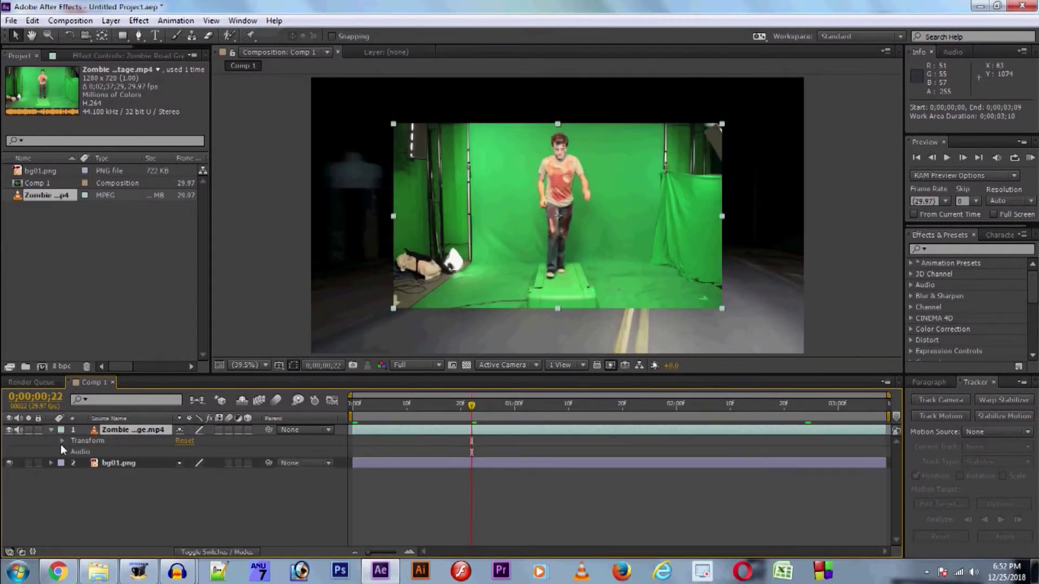
# - Scale the zombie layer up to about 150% so it fills the frame
pyautogui.click(61, 441)
pyautogui.moveTo(196, 482); pyautogui.dragTo(239, 485)
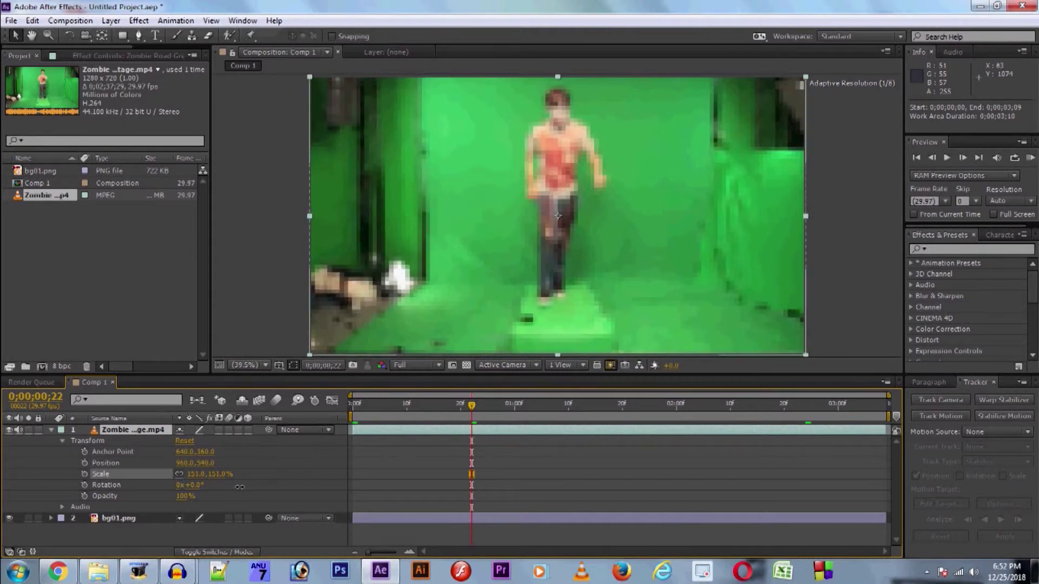
pyautogui.click(50, 430)
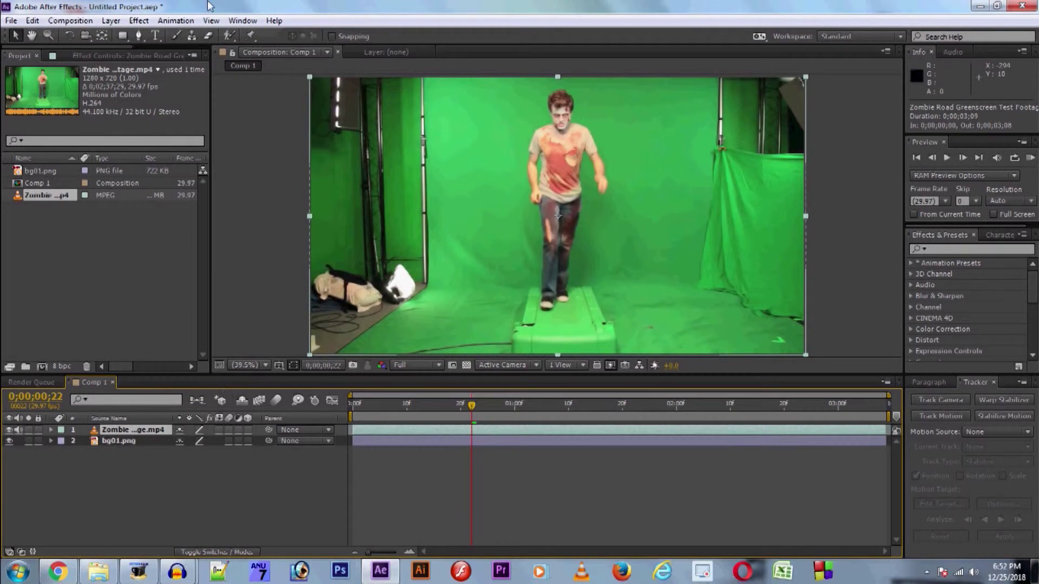
# - Apply Keylight (1.2) from the Keying effects to the zombie footage
pyautogui.click(139, 20)
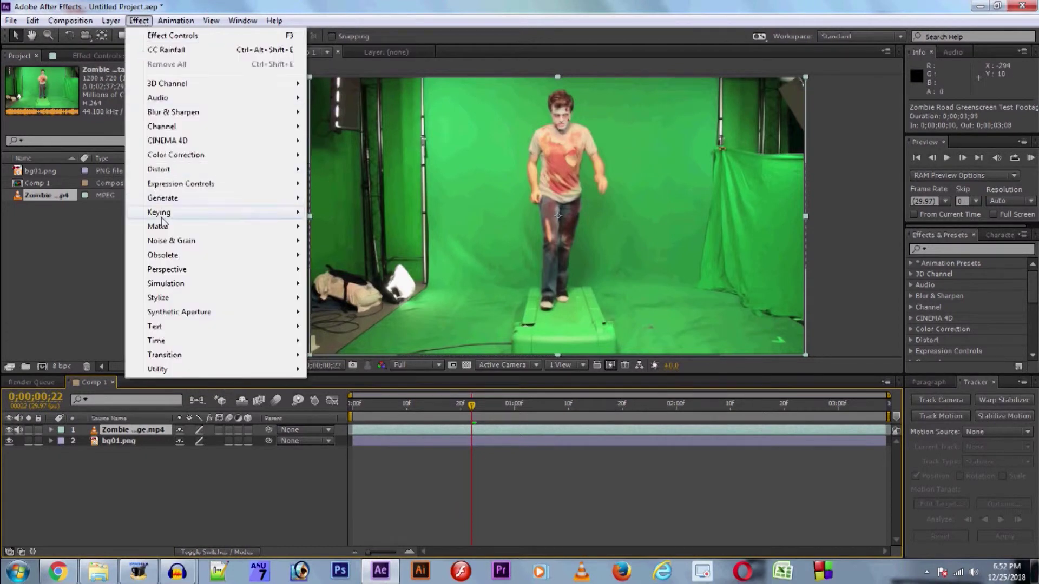
pyautogui.moveTo(162, 217)
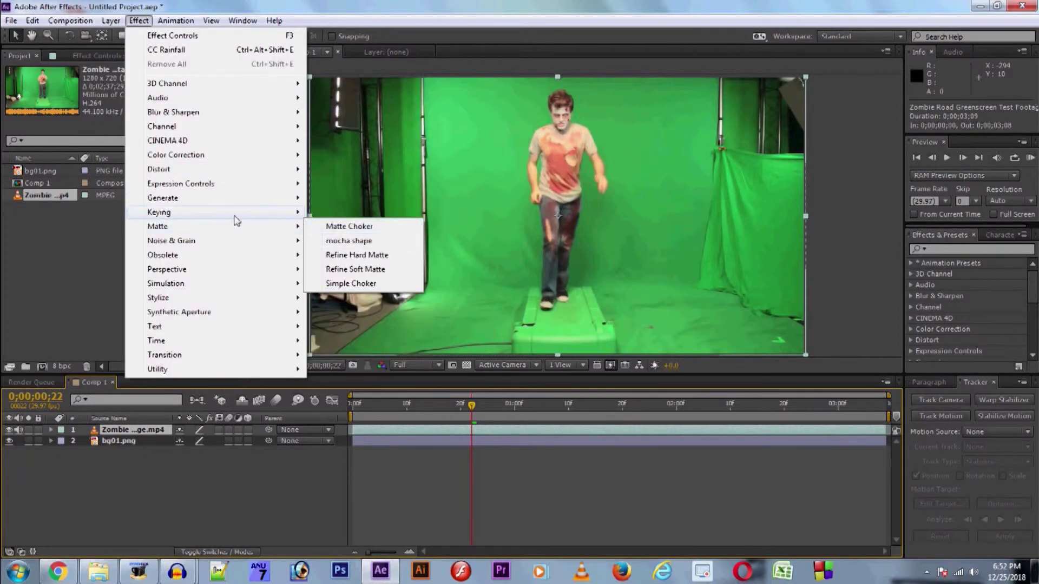
pyautogui.click(364, 314)
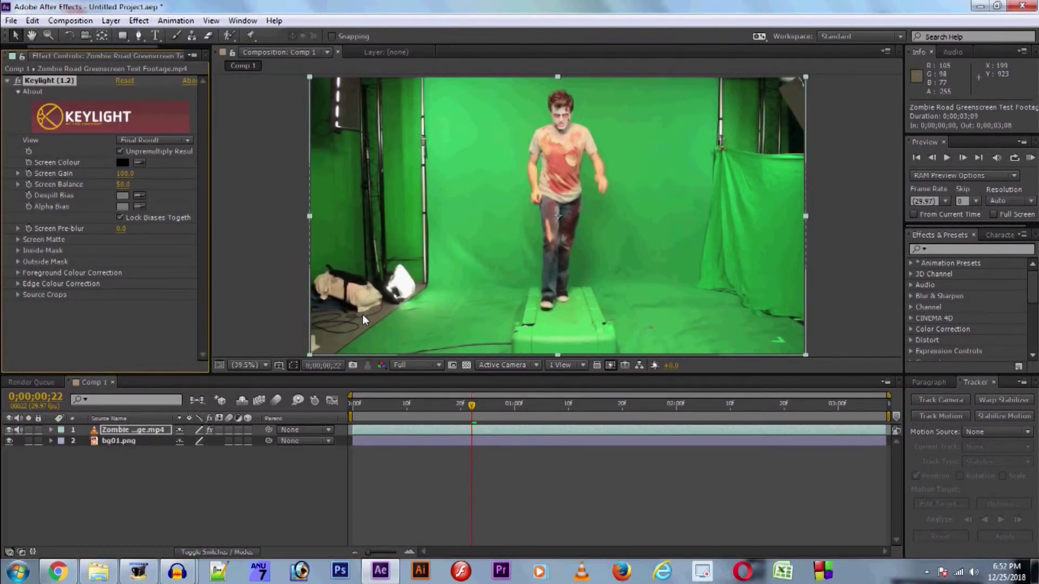
pyautogui.click(139, 21)
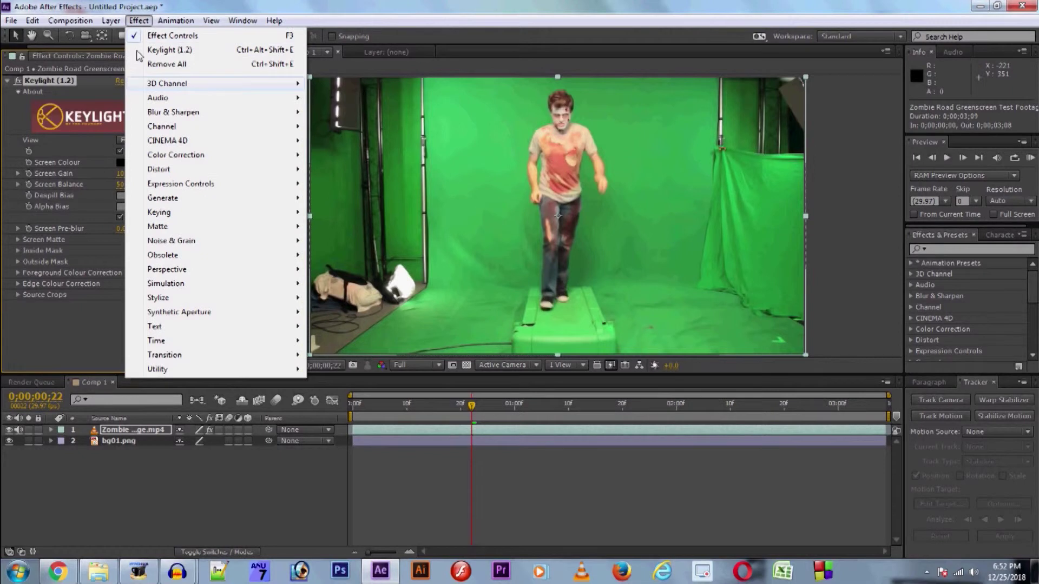
pyautogui.moveTo(172, 214)
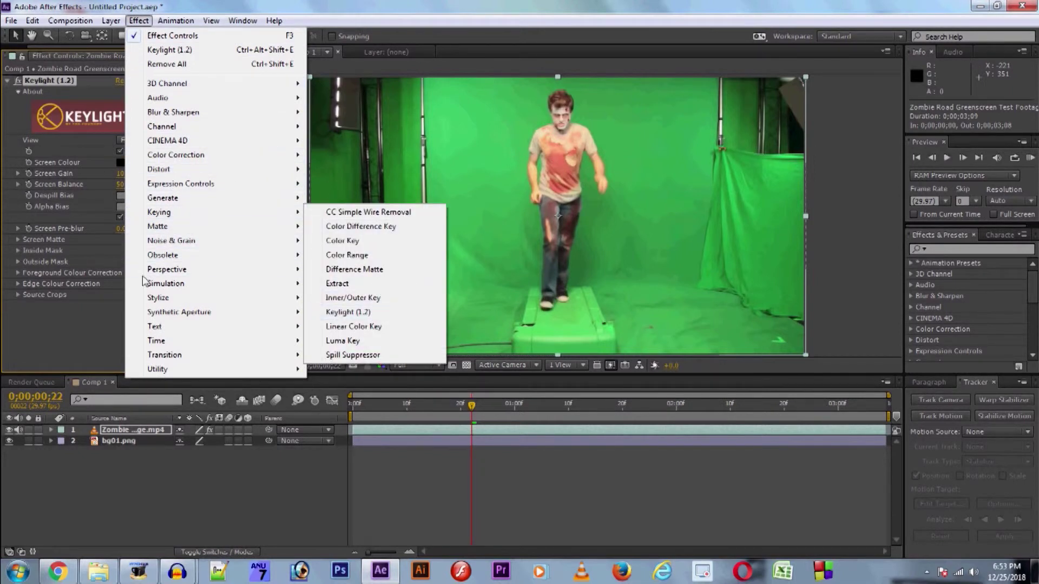
pyautogui.click(96, 326)
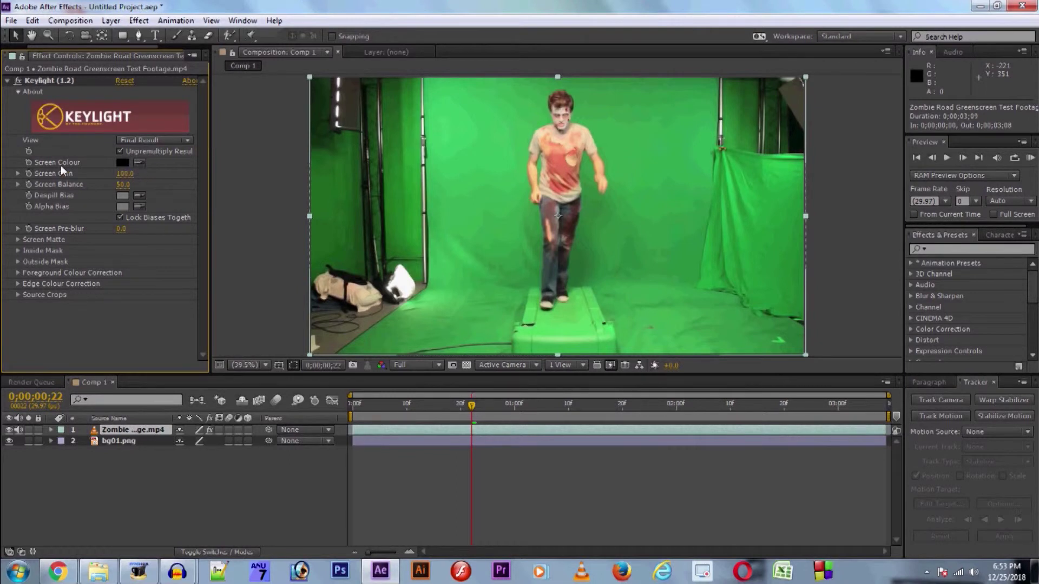
# - Sample the green backdrop as Keylight's Screen Colour and preview the keyed footage
pyautogui.click(141, 161)
pyautogui.click(469, 116)
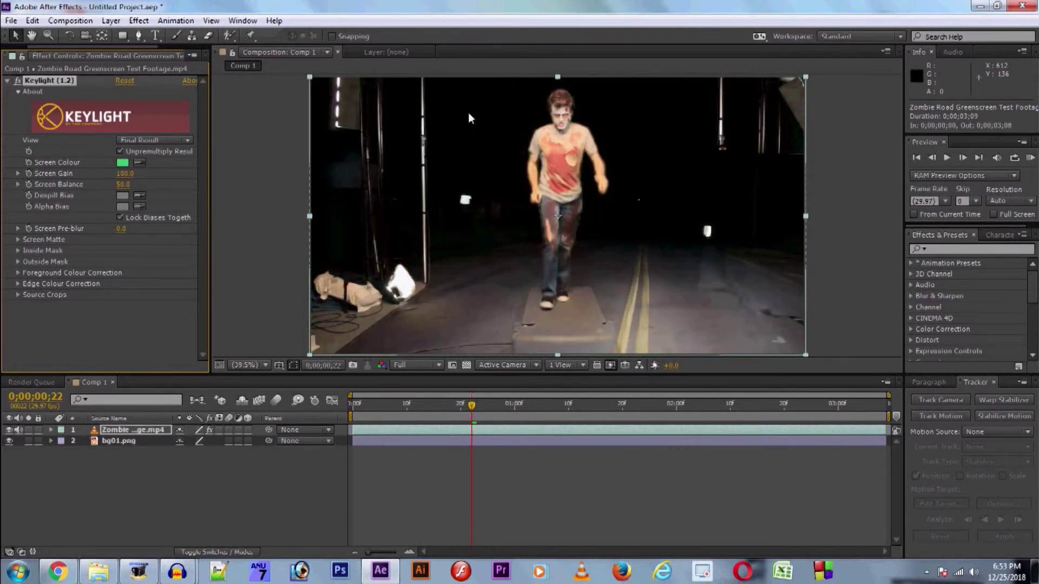
pyautogui.click(369, 404)
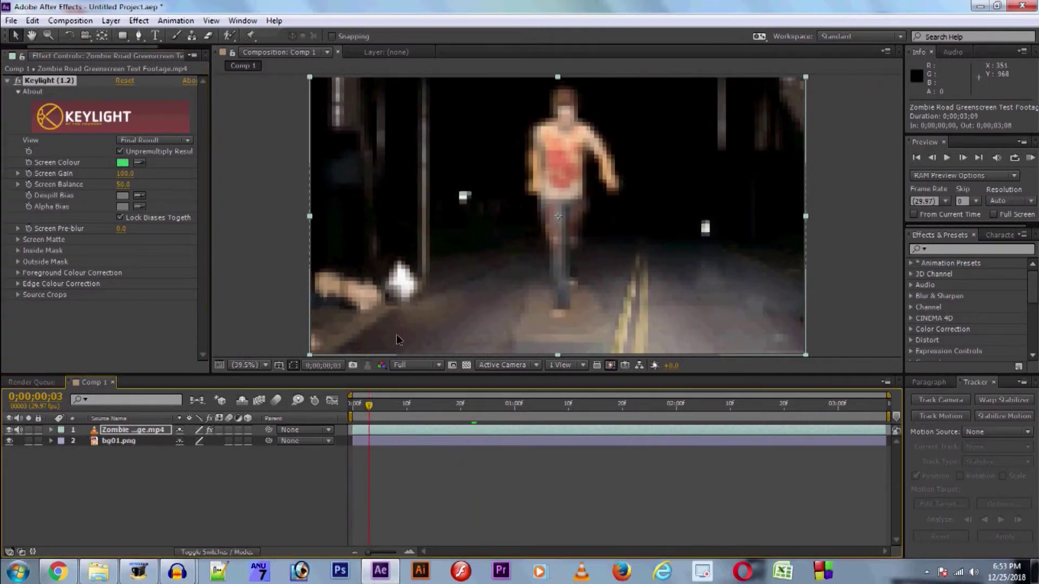
pyautogui.press('space')
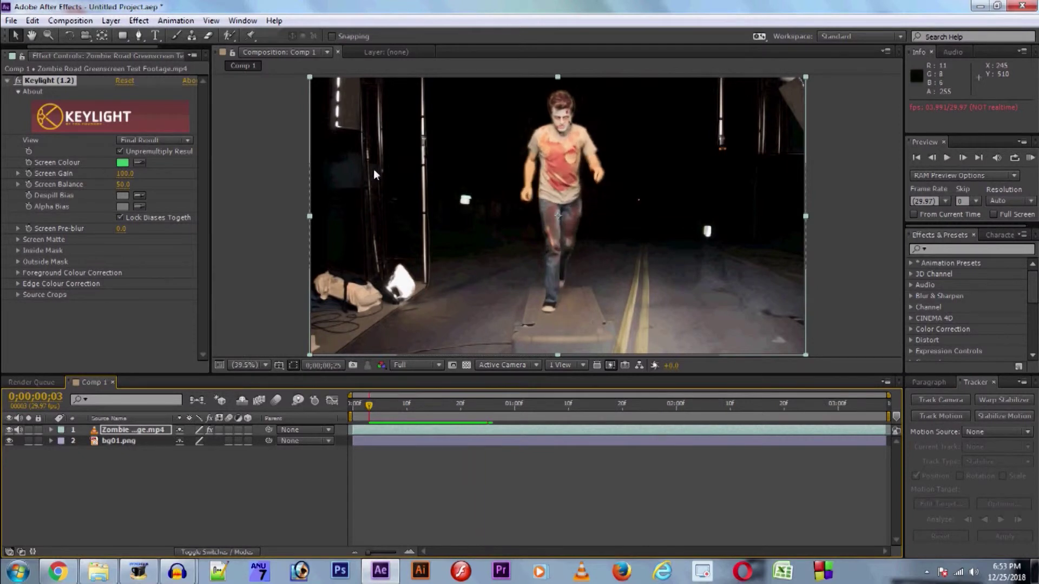
# - Start a Pen mask at the zombie's feet, up his left side and over his head
pyautogui.click(138, 37)
pyautogui.click(539, 320)
pyautogui.click(530, 294)
pyautogui.click(523, 276)
pyautogui.click(479, 187)
pyautogui.click(494, 118)
pyautogui.click(557, 84)
# - Close the mask down his right side and raise Keylight's Screen Gain to 105
pyautogui.click(638, 152)
pyautogui.click(626, 213)
pyautogui.click(567, 295)
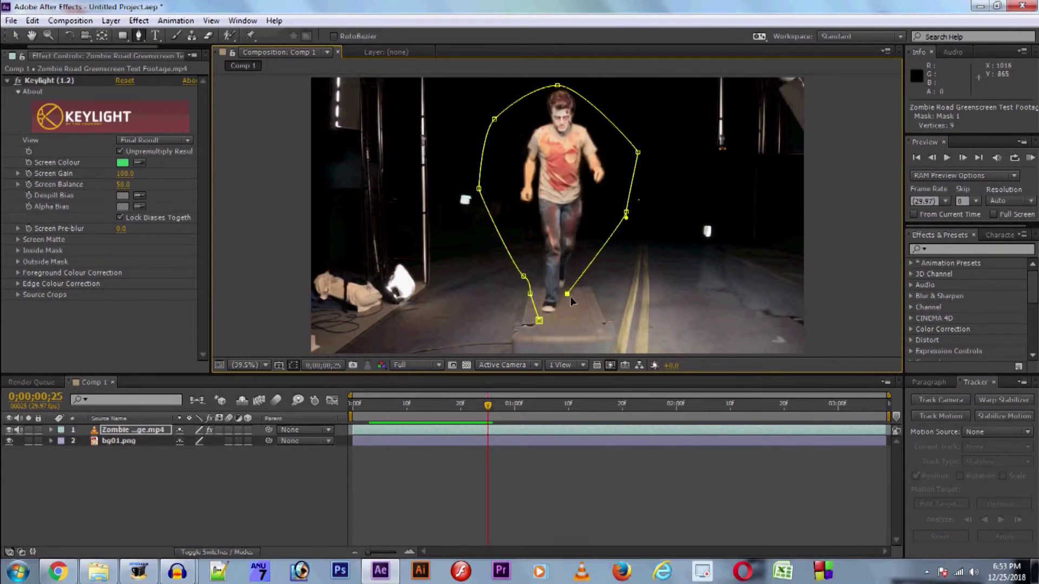
pyautogui.click(579, 300)
pyautogui.click(567, 314)
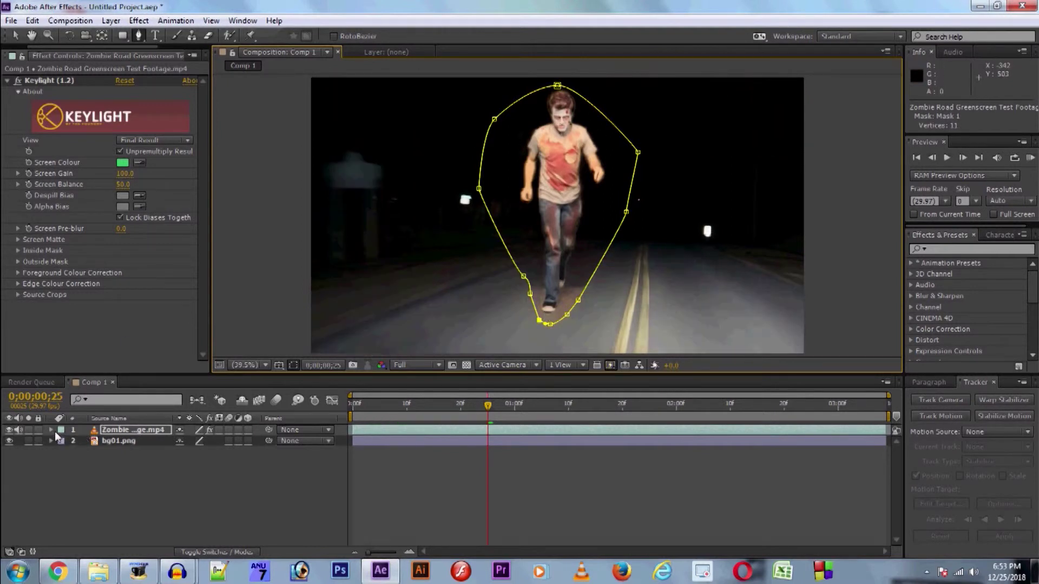
pyautogui.moveTo(115, 174); pyautogui.dragTo(133, 184)
# - Preview the masked zombie from an earlier frame
pyautogui.click(428, 405)
pyautogui.press('space')
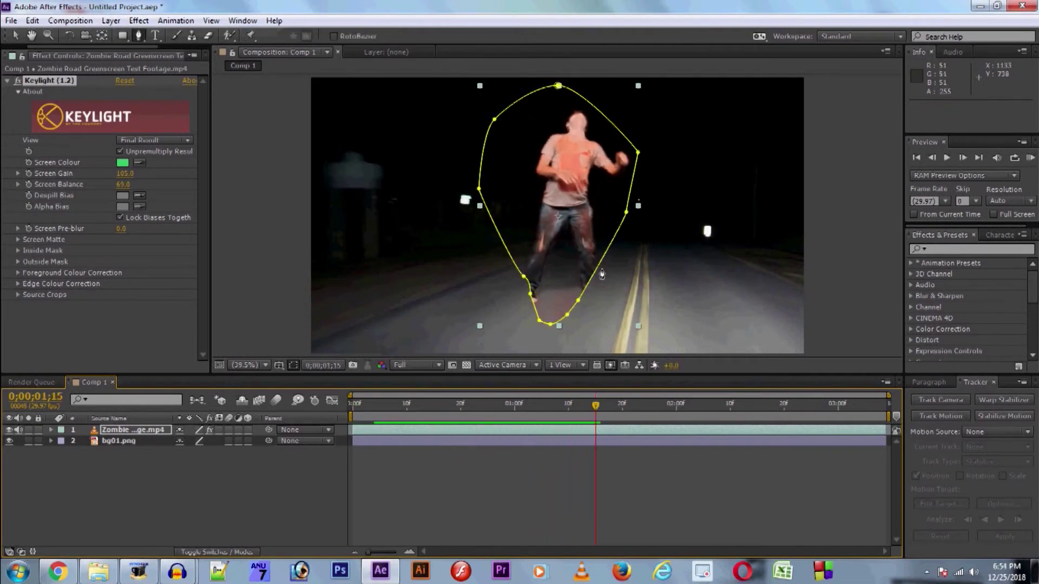
pyautogui.press('space')
# - Widen the mask's lower vertices around his legs and end the work area at 0;00;01;17
pyautogui.moveTo(578, 301); pyautogui.dragTo(640, 324)
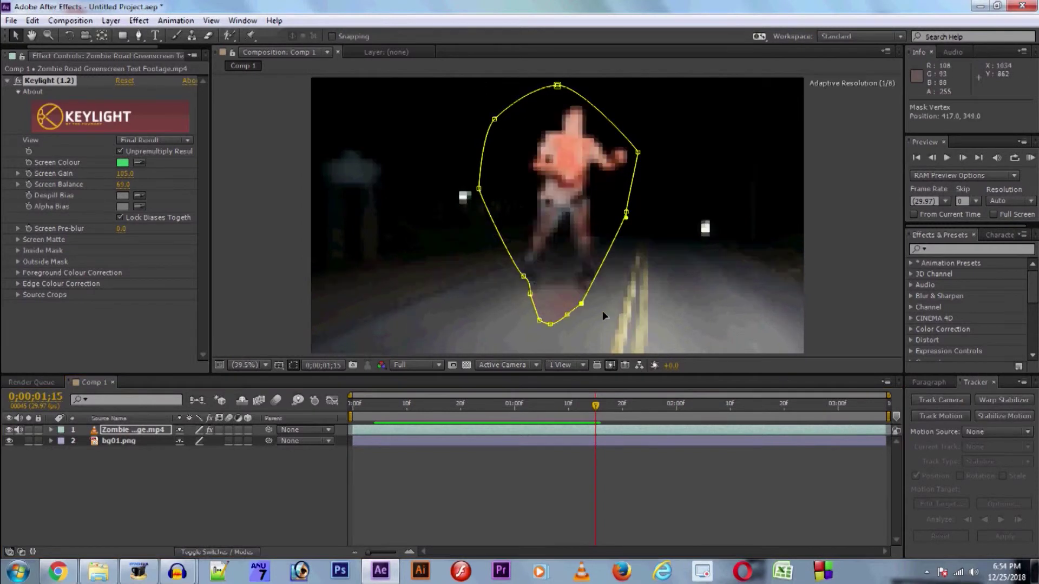
pyautogui.moveTo(530, 293)
pyautogui.mouseDown()
pyautogui.moveTo(496, 307)
pyautogui.moveTo(498, 280)
pyautogui.mouseUp()
pyautogui.moveTo(499, 404)
pyautogui.mouseDown()
pyautogui.moveTo(623, 423)
pyautogui.moveTo(606, 421)
pyautogui.mouseUp()
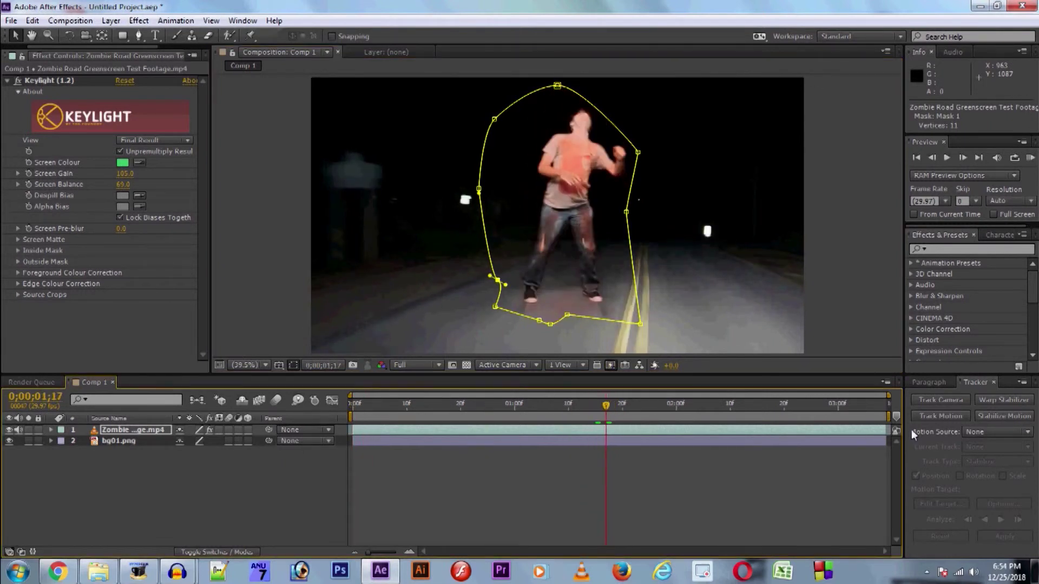
pyautogui.moveTo(890, 417); pyautogui.dragTo(615, 414)
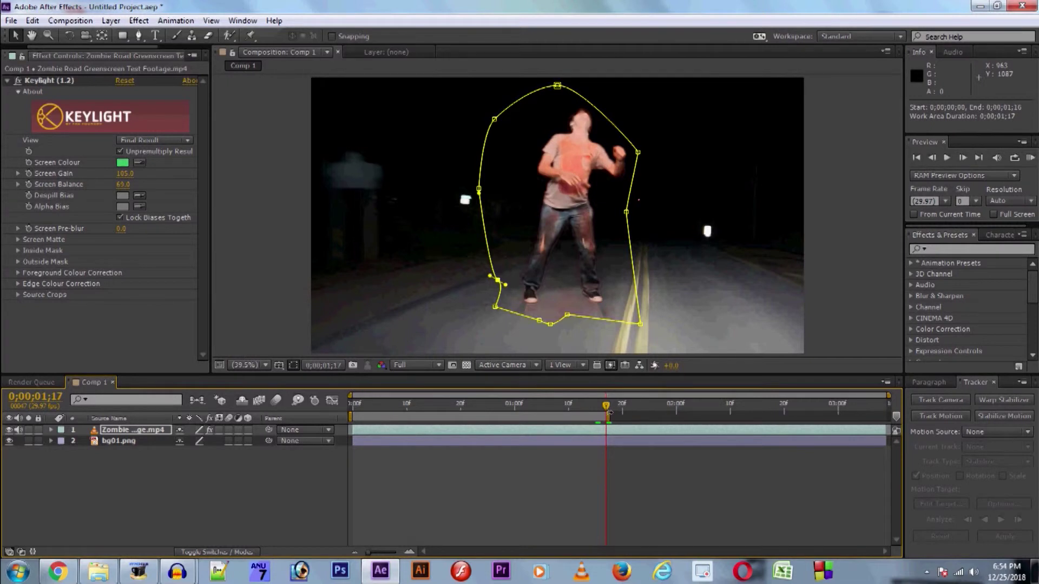
# - Trim the composition to the work area, rewind the playhead to 0, and preview the keyed zombie
pyautogui.rightClick(584, 417)
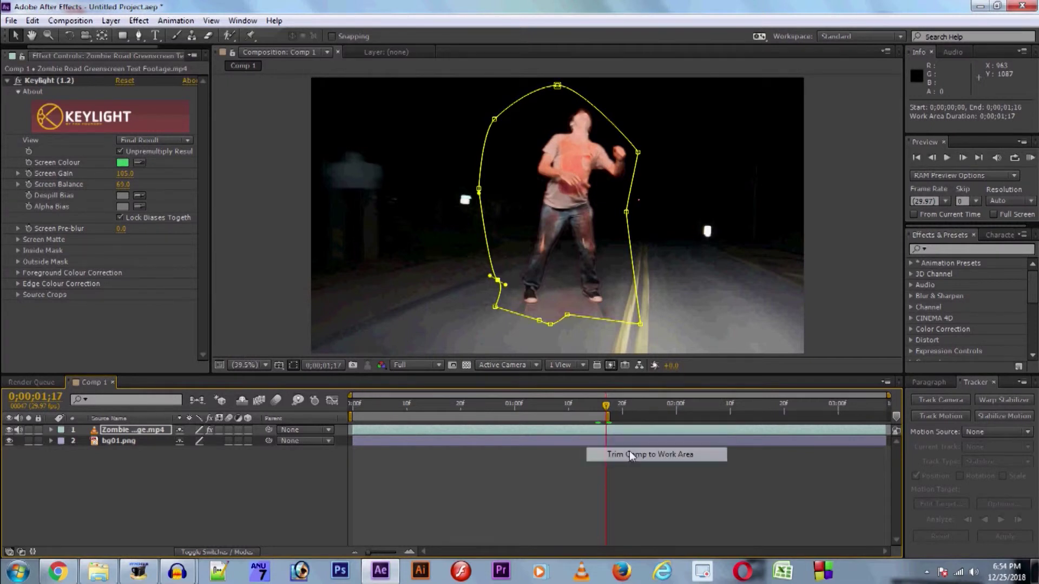
pyautogui.click(629, 452)
pyautogui.click(592, 405)
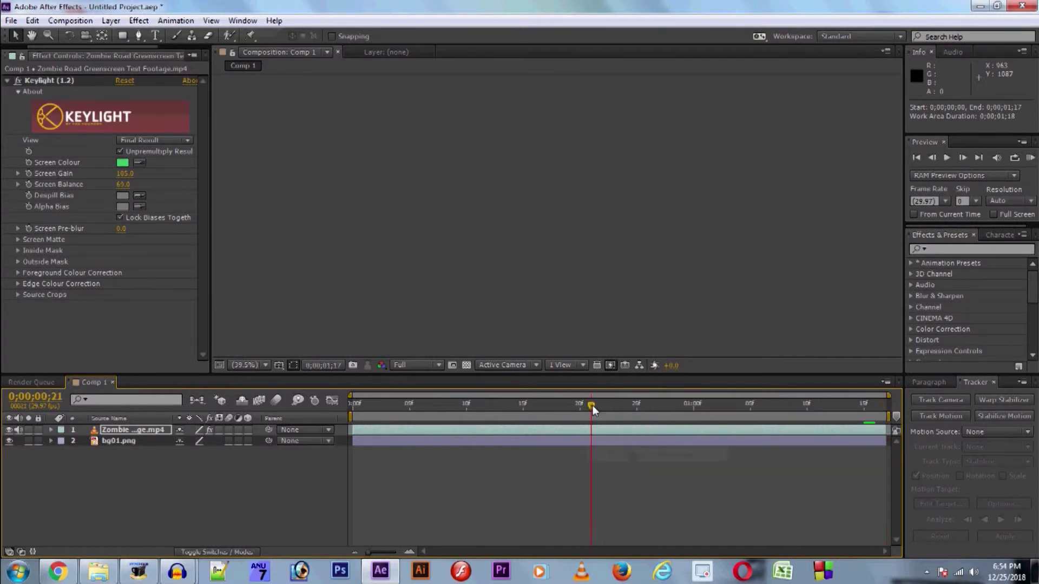
pyautogui.moveTo(573, 405); pyautogui.dragTo(333, 408)
pyautogui.click(313, 474)
pyautogui.press('space')
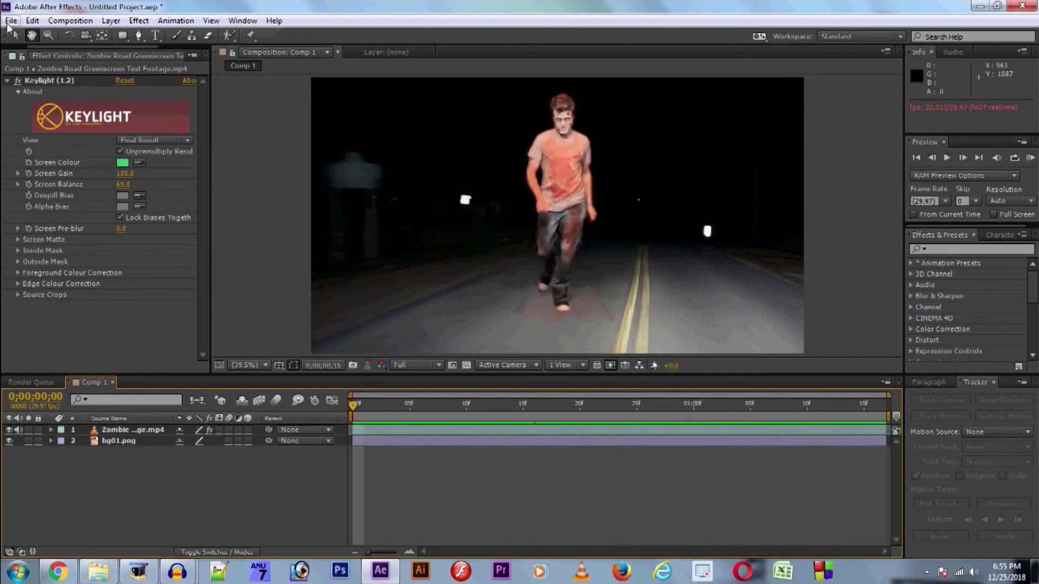
# - Stop the preview and make the composition viewer the active panel
pyautogui.click(3, 23)
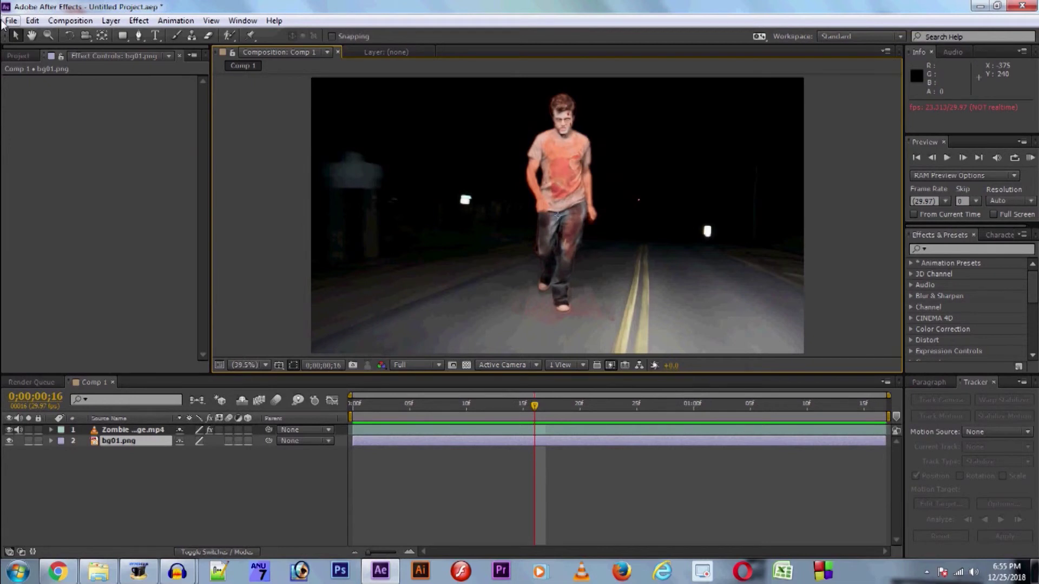
pyautogui.click(11, 21)
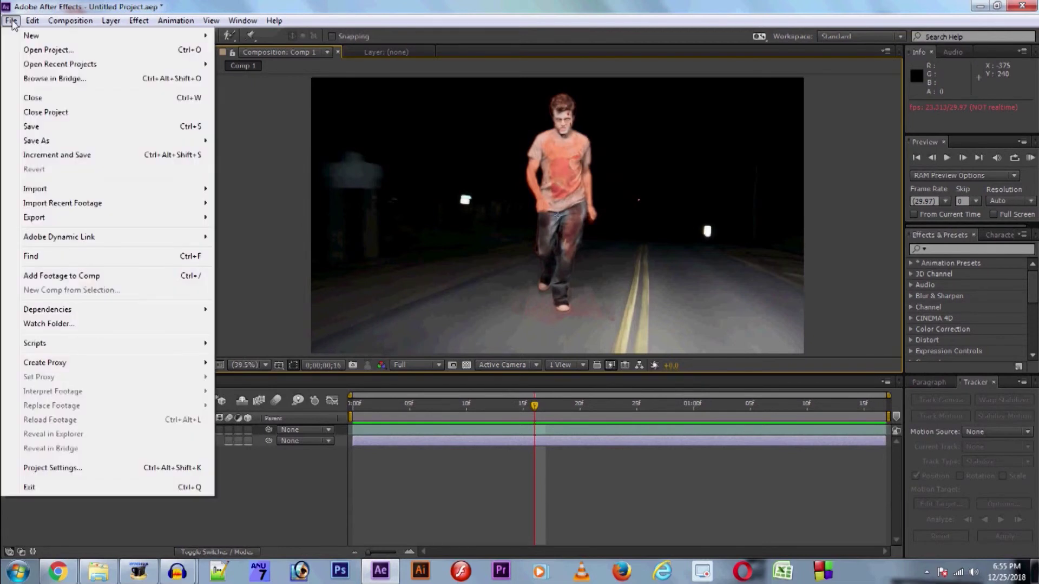
pyautogui.moveTo(176, 21)
pyautogui.click(54, 104)
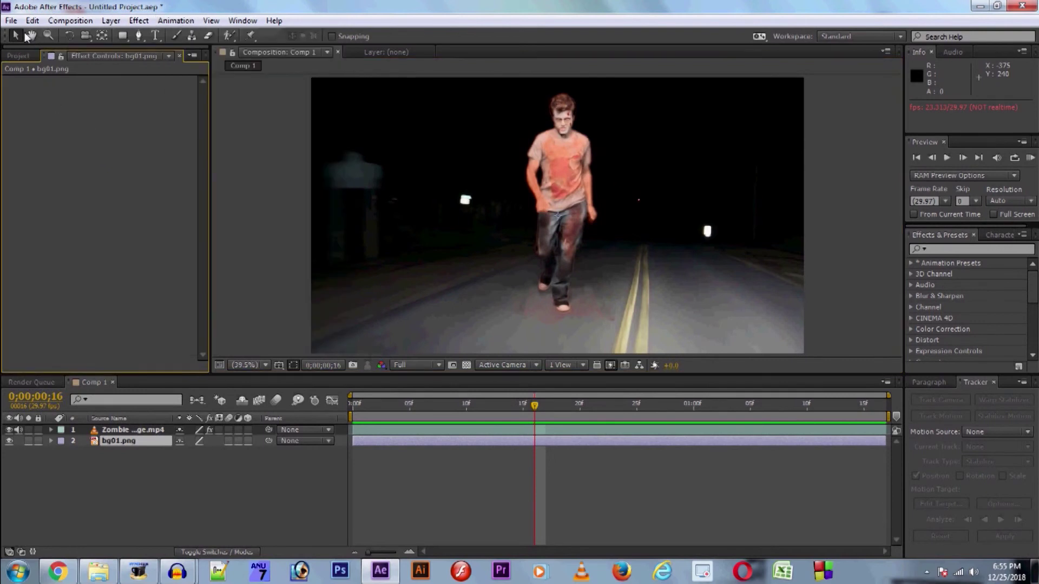
pyautogui.click(255, 220)
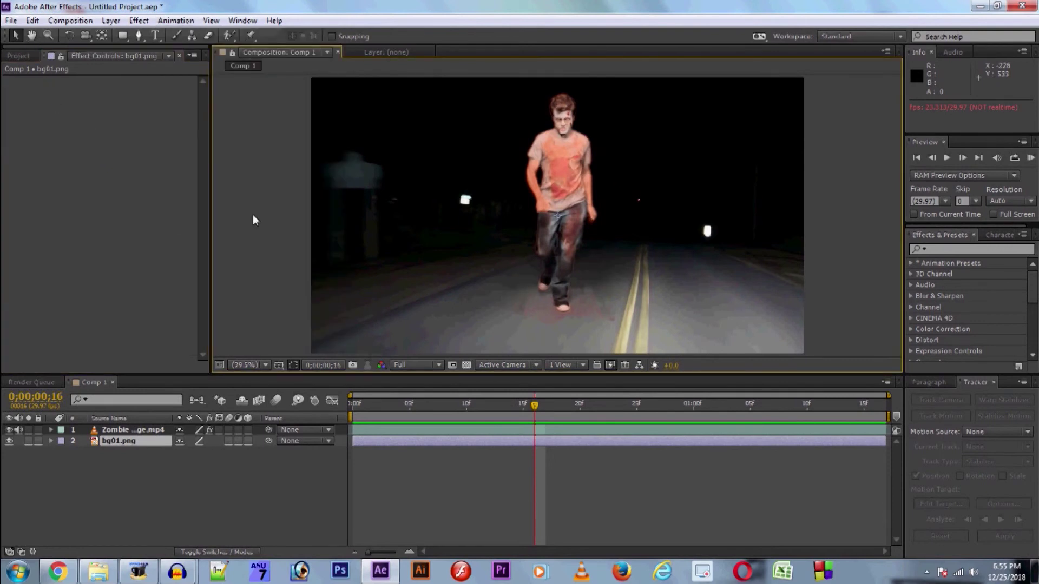
# - Add Comp 1 to the render queue with customised Best Settings at 25 fps
pyautogui.hotkey('ctrl', 'm')
pyautogui.click(110, 457)
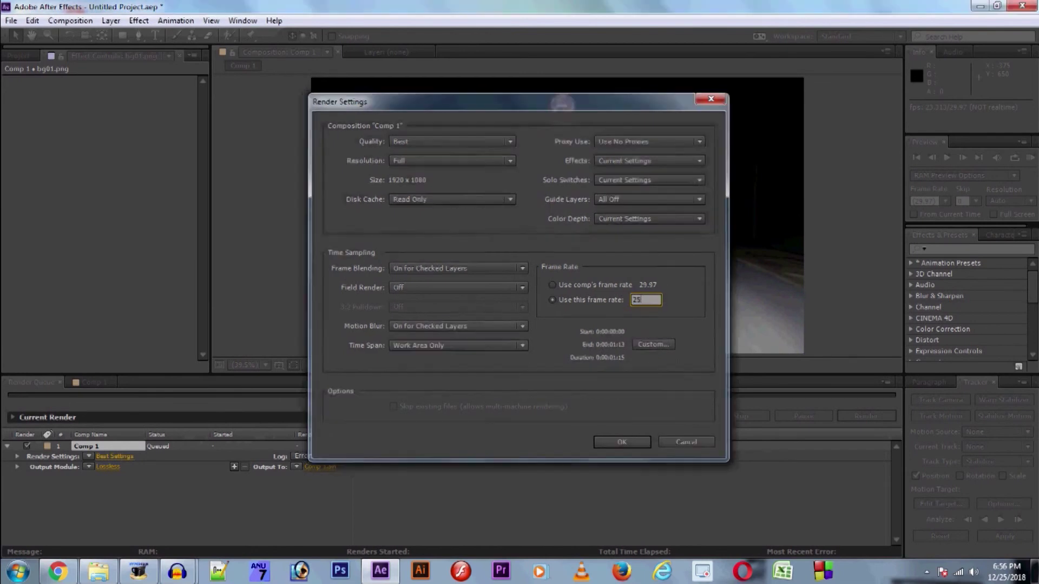
pyautogui.press('Return')
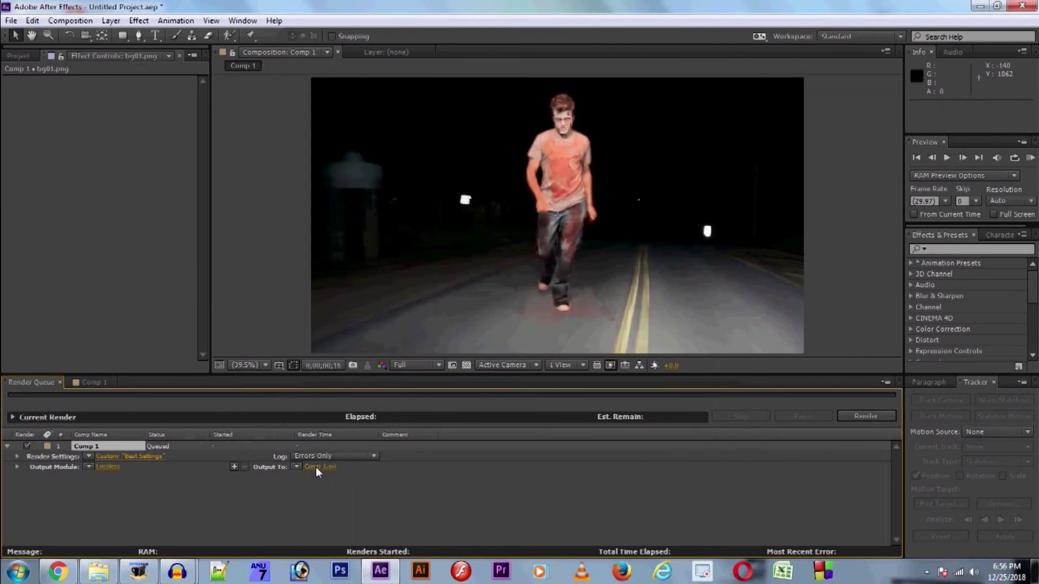
# - Set the render output to an AVI file in the Desktop\greenmatte folder
pyautogui.click(315, 467)
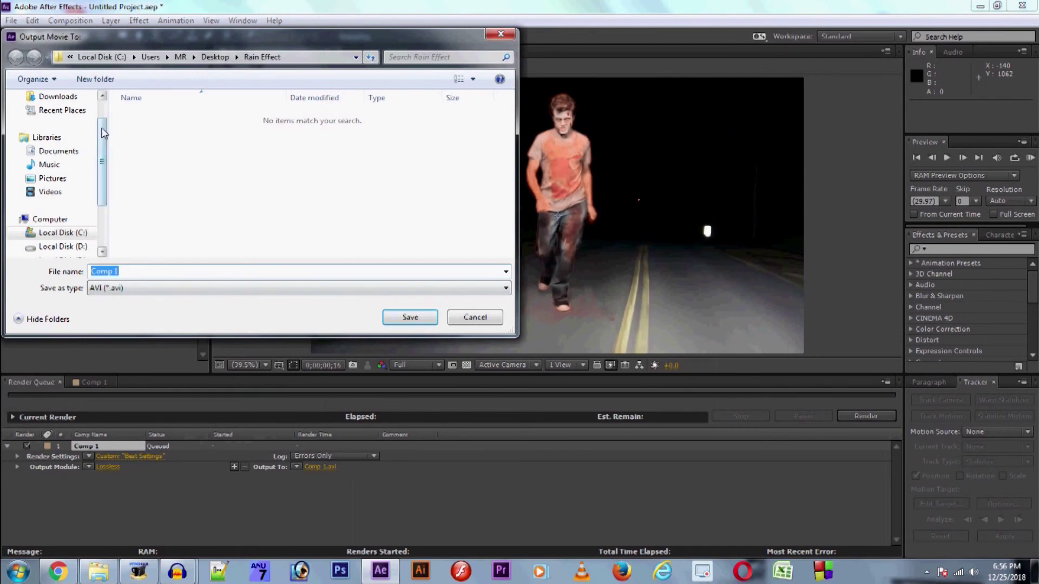
pyautogui.click(59, 116)
pyautogui.doubleClick(187, 184)
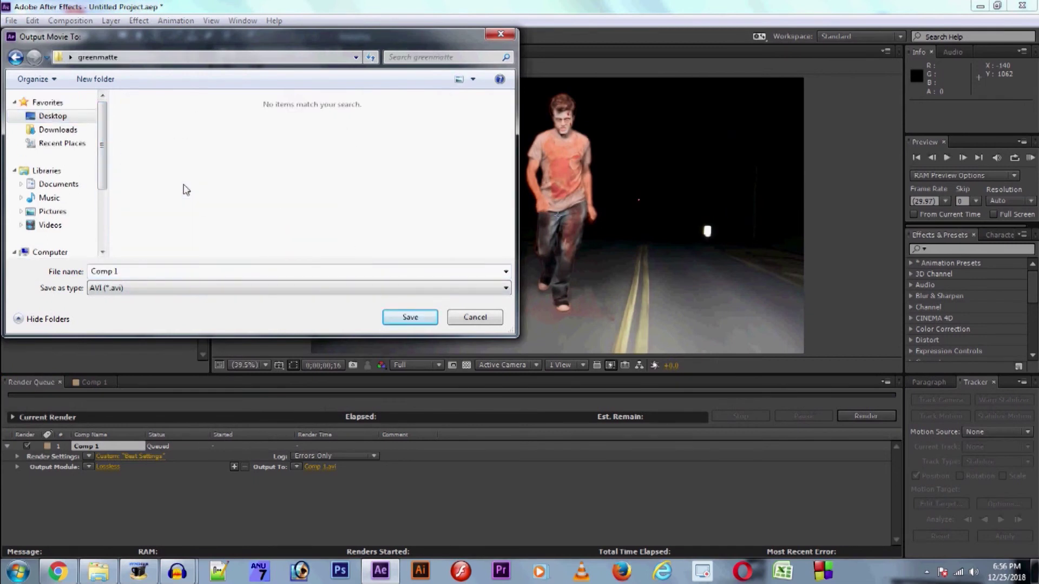
pyautogui.click(411, 318)
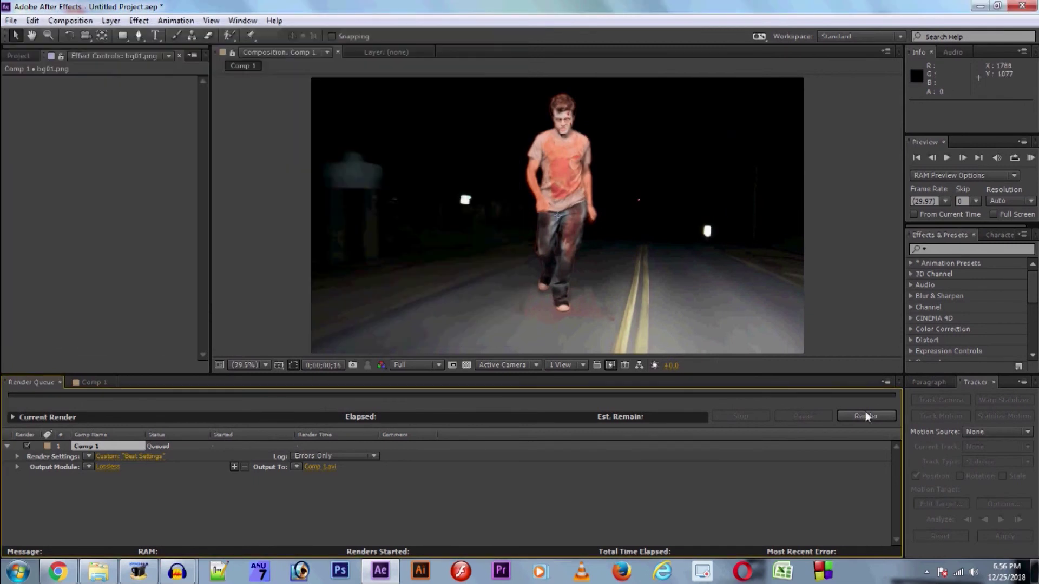
# - Start rendering Comp 1 to Comp 1.avi in the greenmatte folder
pyautogui.click(866, 417)
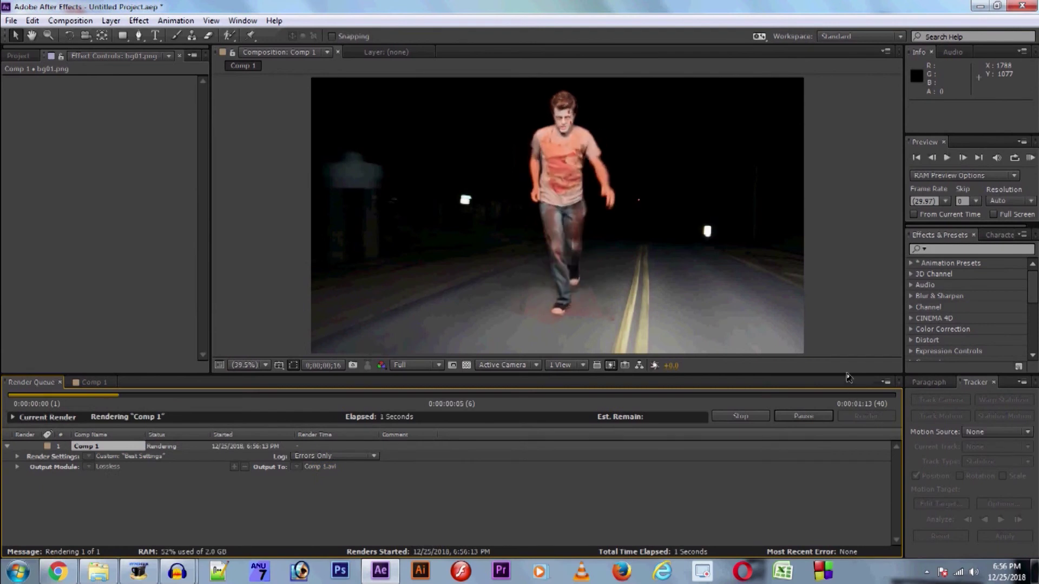